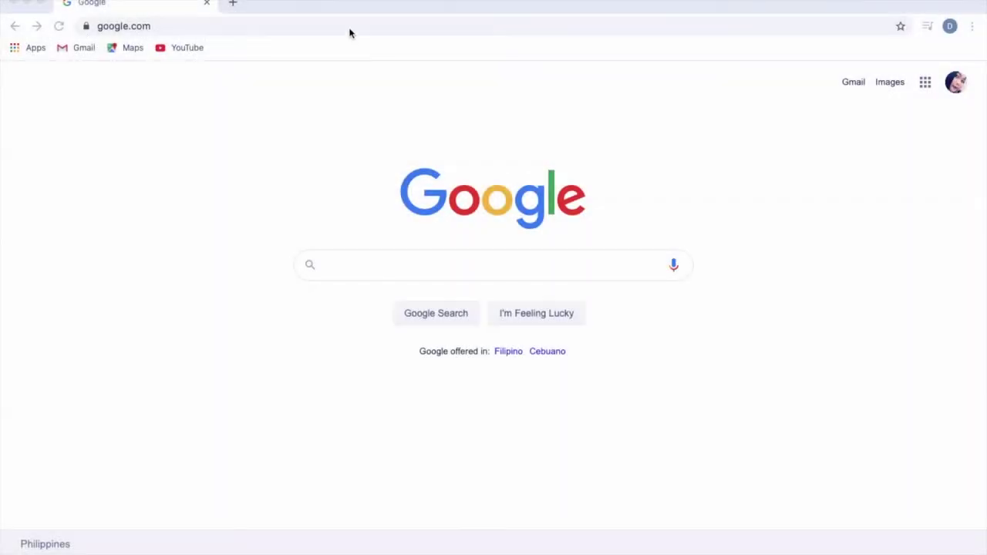
Open the iPiccy site in Chrome and allow it to run Flash
click(349, 28)
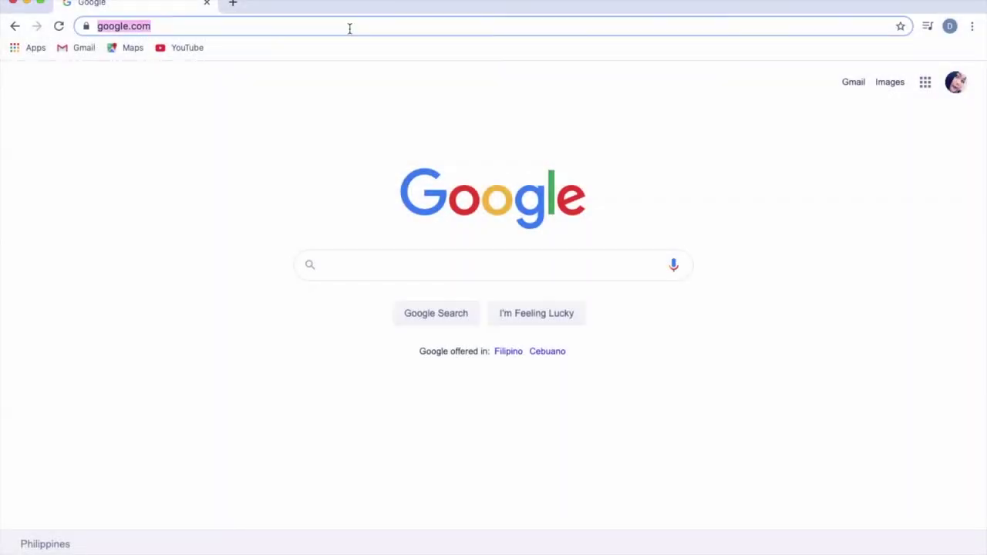
text(ipi)
key(Return)
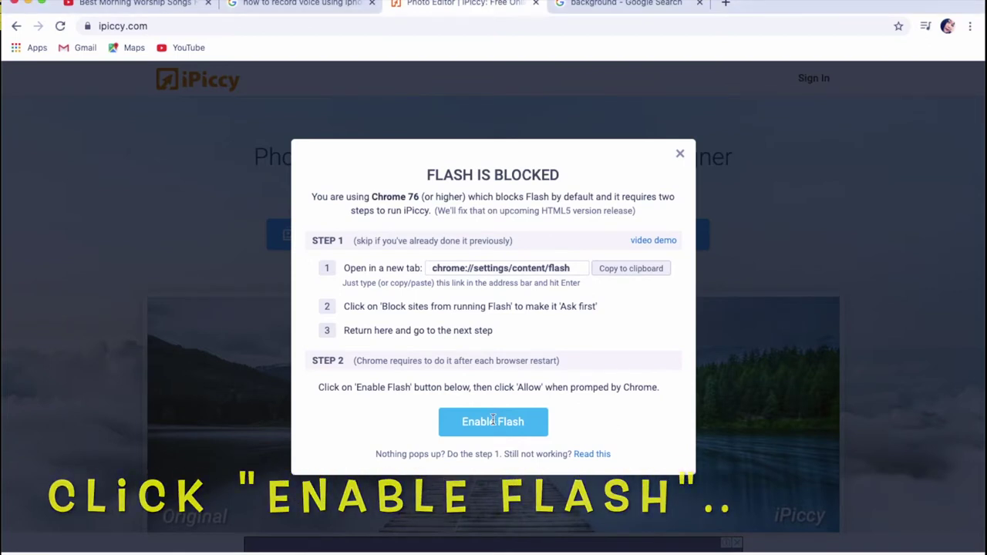
click(492, 421)
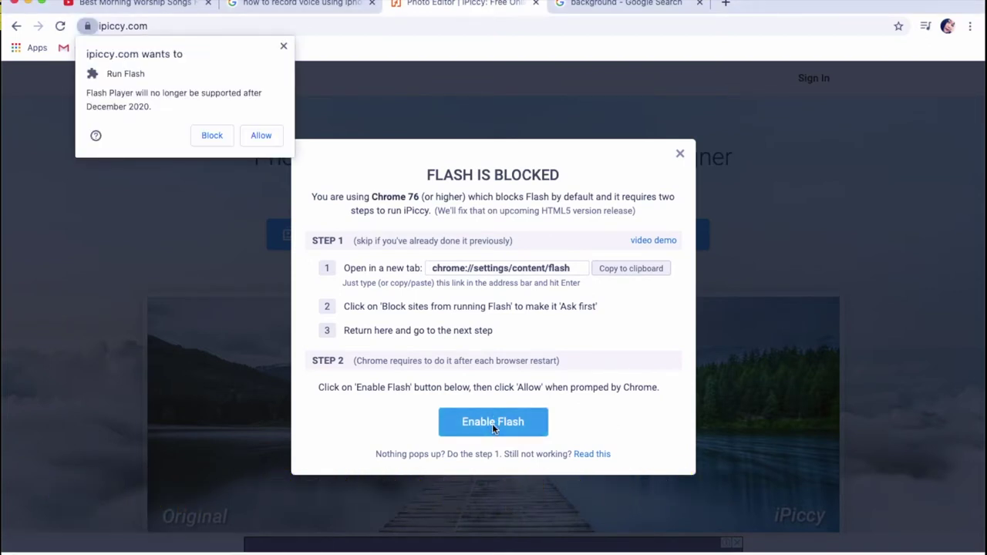
click(259, 136)
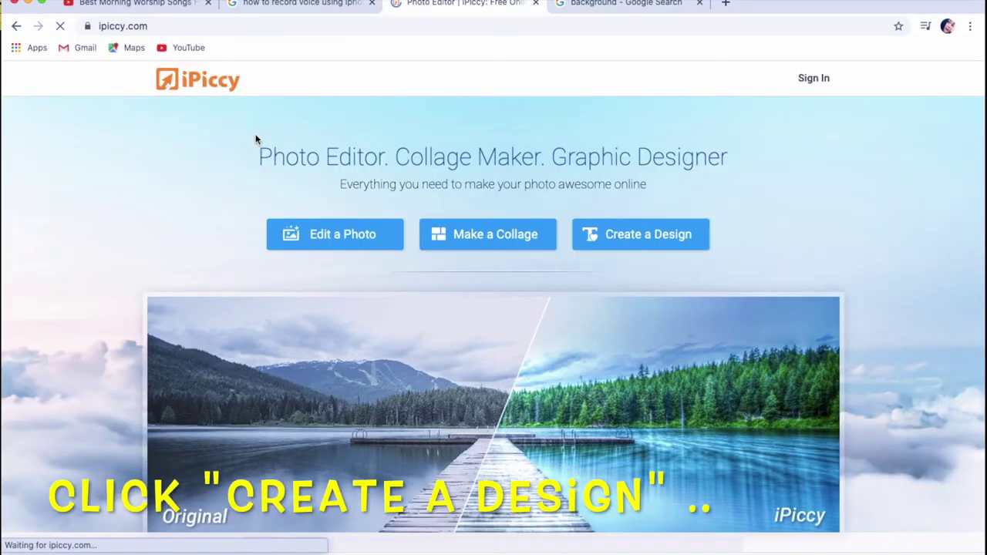
Create a new blank white 1280 × 720 design in iPiccy's designer
click(595, 241)
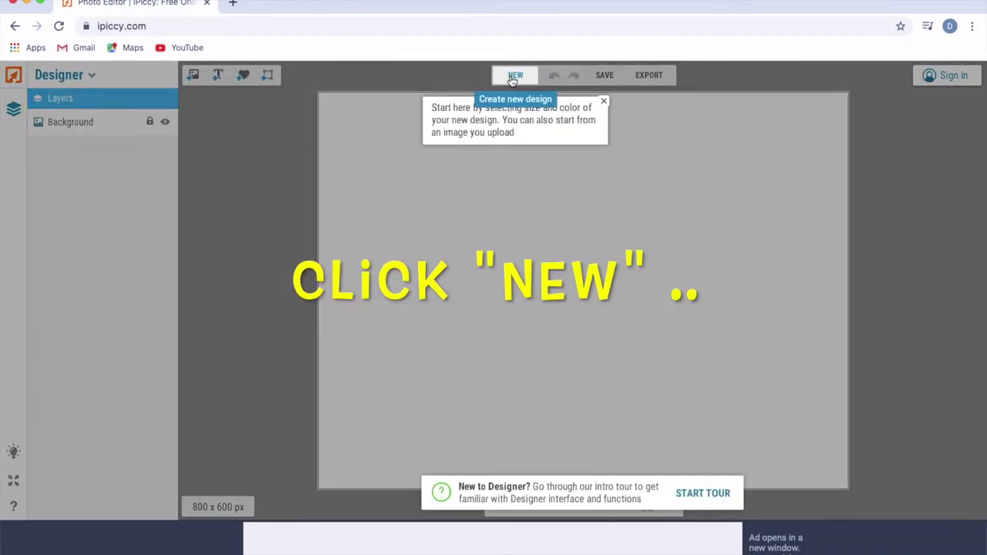
click(514, 75)
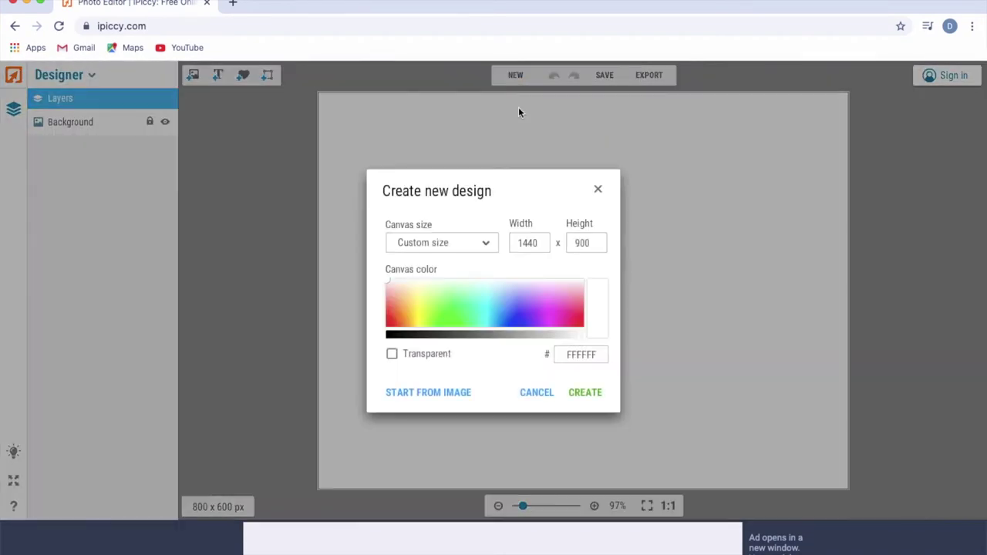
drag(543, 244, 507, 242)
text(128)
key(Tab)
text(72)
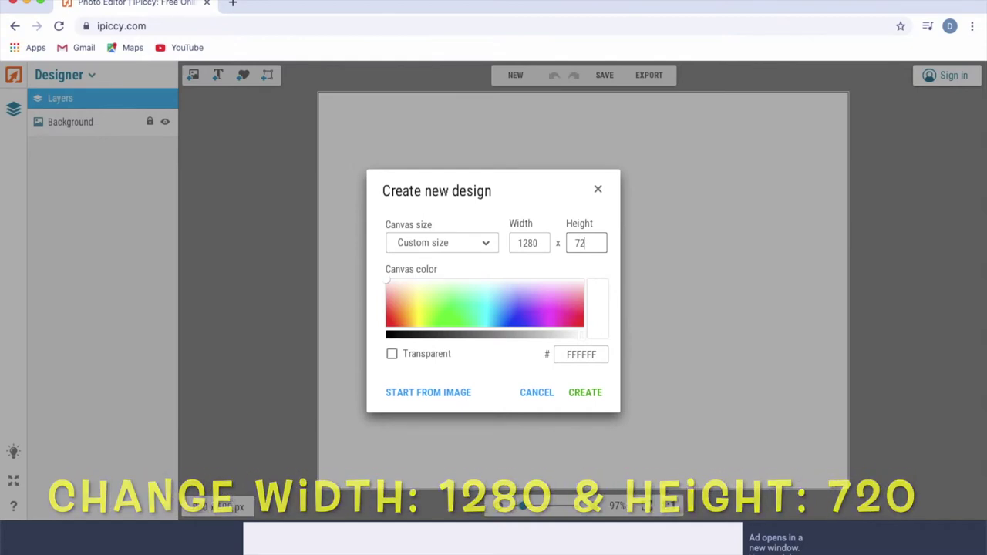
text(0)
click(589, 398)
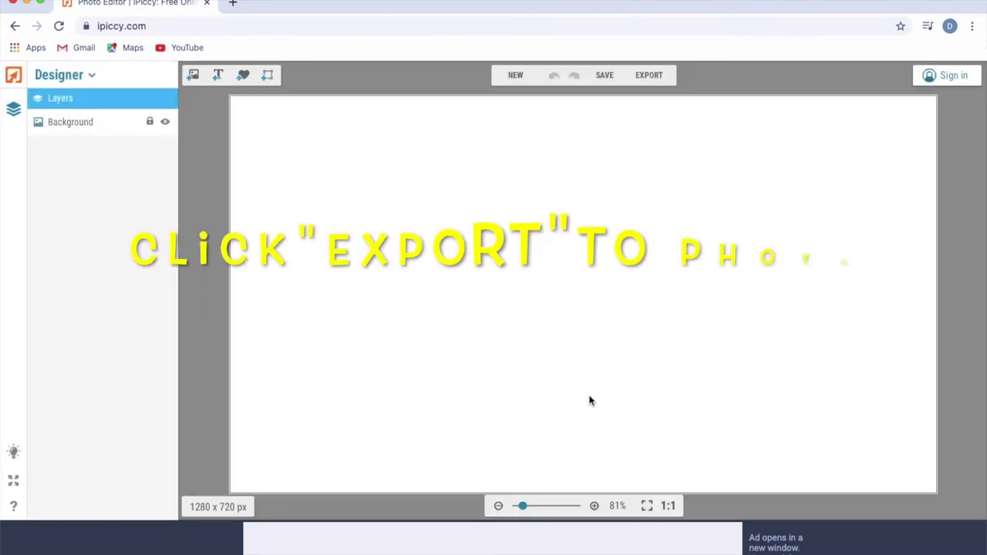
click(649, 76)
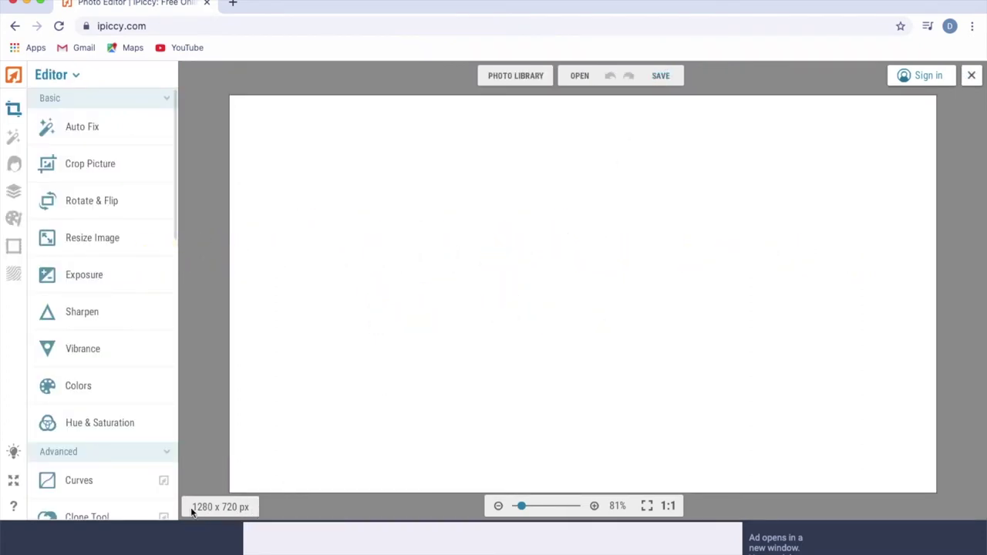
Export the blank canvas to the photo editor and open the Designer layers tool
click(580, 77)
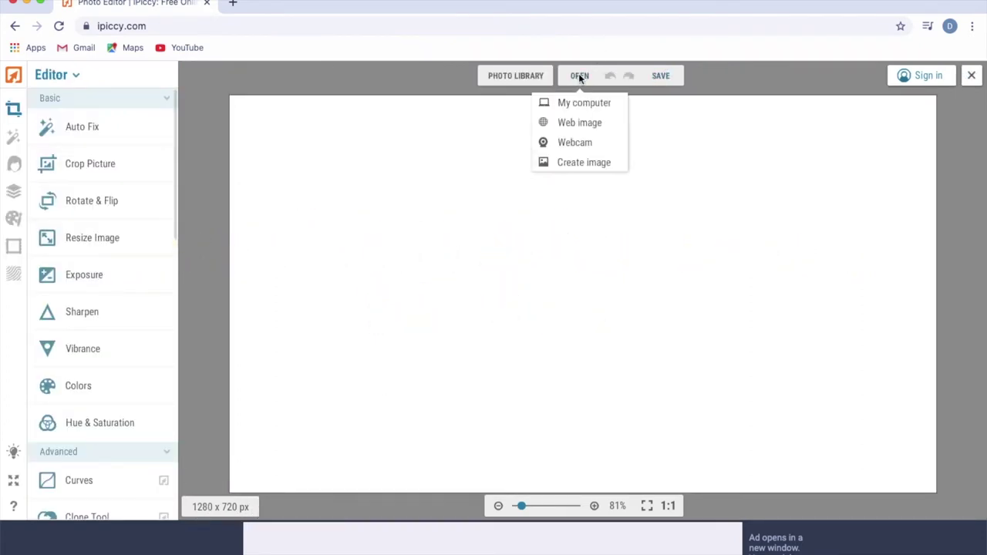
click(11, 196)
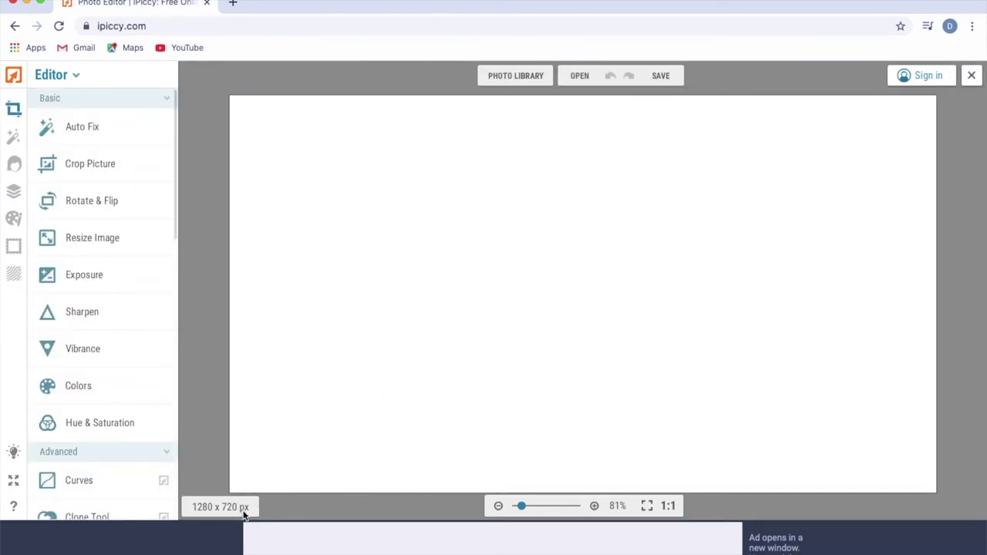
click(580, 75)
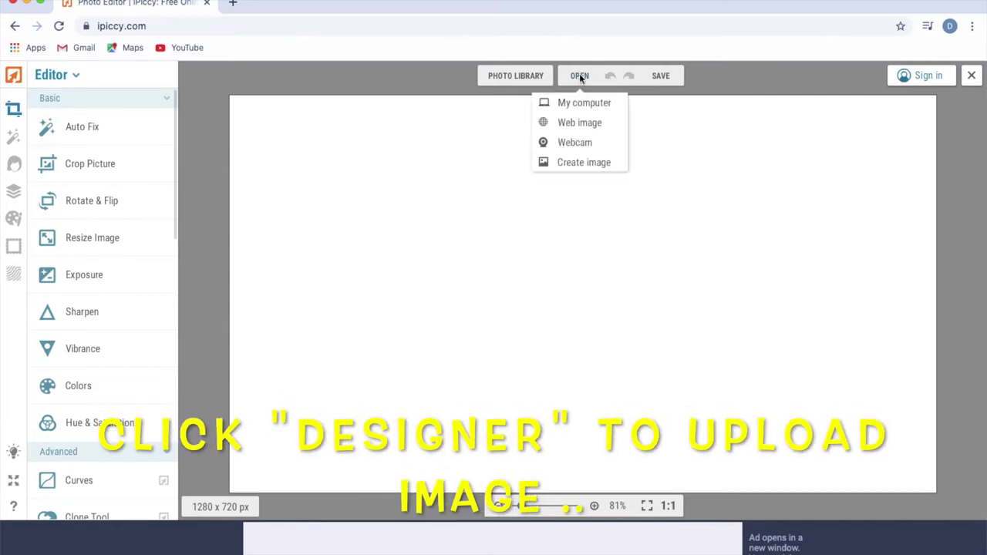
click(12, 195)
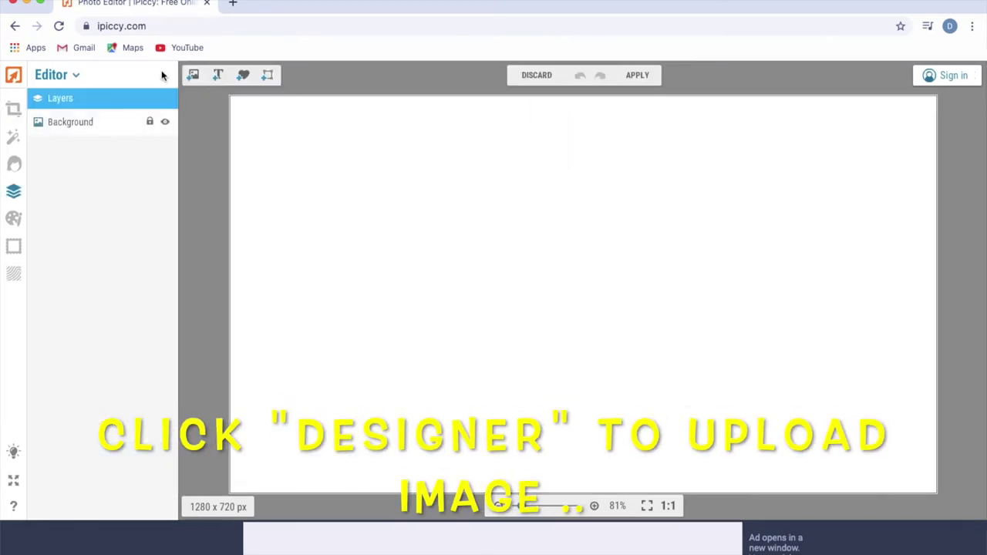
Upload the beach photo and youtube-logo-new.jpg from the computer
click(193, 77)
click(53, 127)
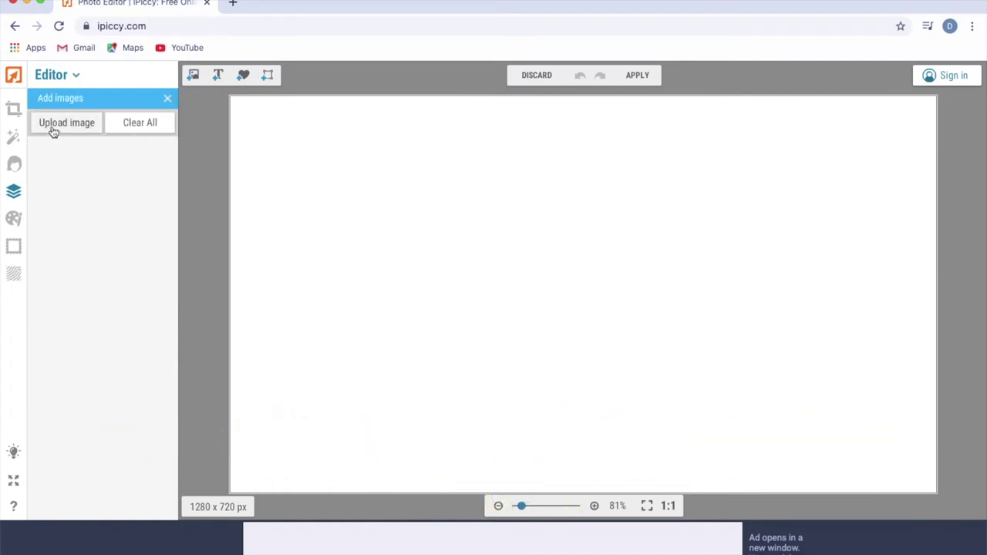
click(553, 202)
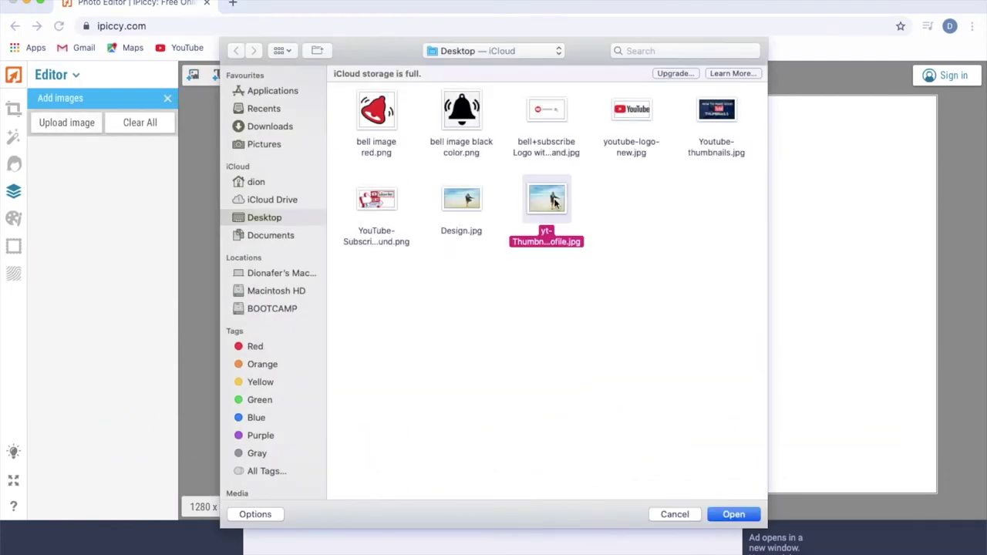
super+click(638, 116)
click(734, 515)
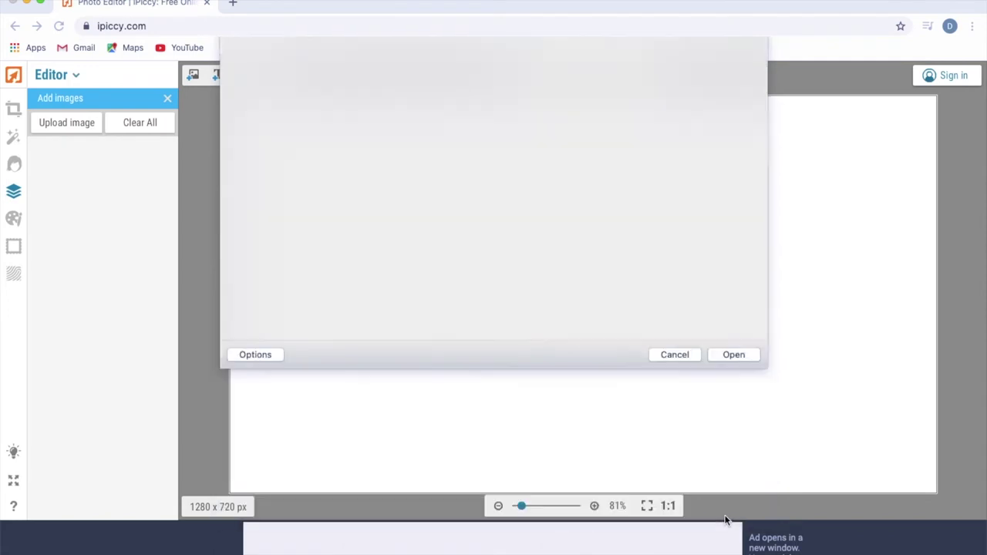
Resize the beach photo to fill the whole 1280 × 720 canvas and apply it
drag(171, 176, 294, 148)
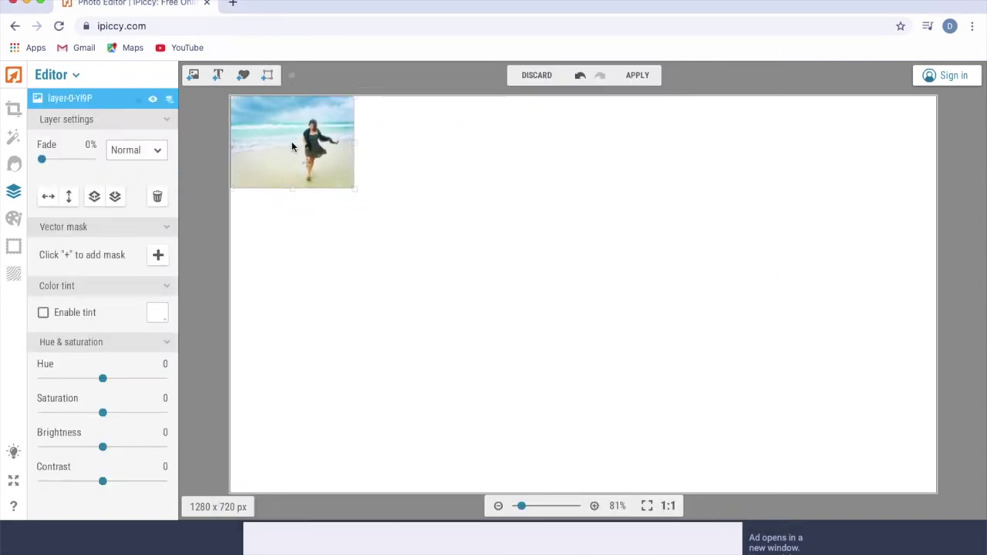
drag(356, 190, 419, 237)
mouse_move(671, 332)
mouse_down()
mouse_move(986, 482)
mouse_move(984, 494)
mouse_up()
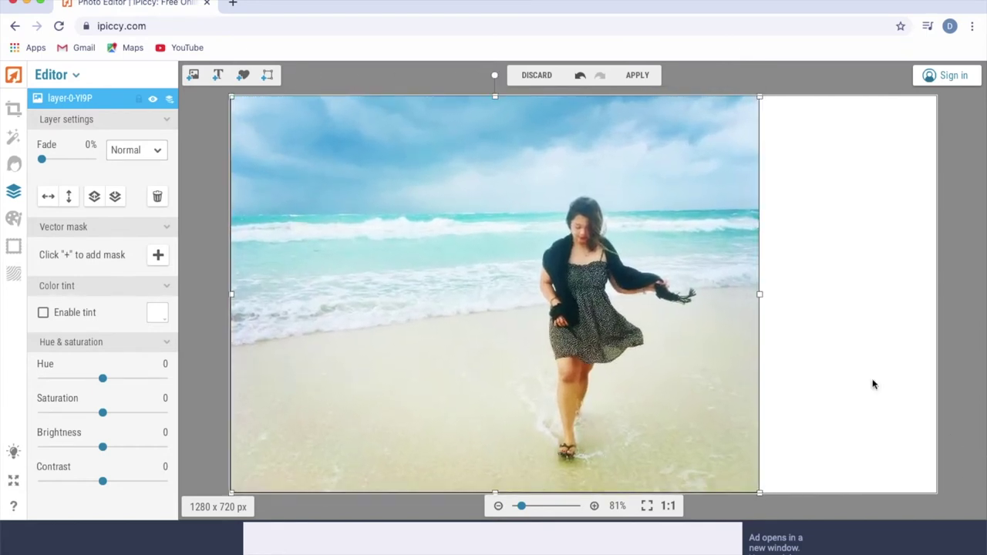
drag(759, 296, 936, 287)
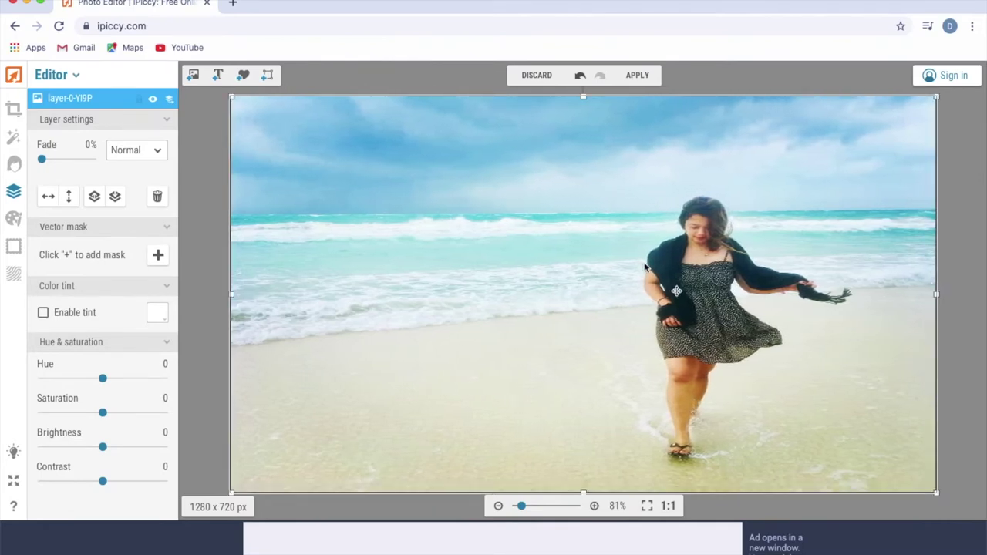
click(636, 77)
click(595, 328)
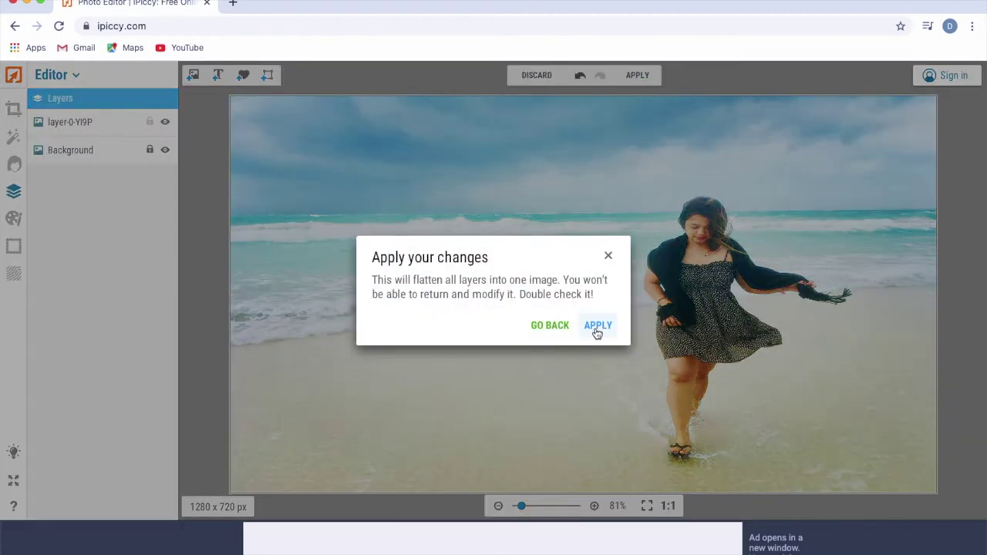
Add a text layer reading 'How to make'
click(14, 193)
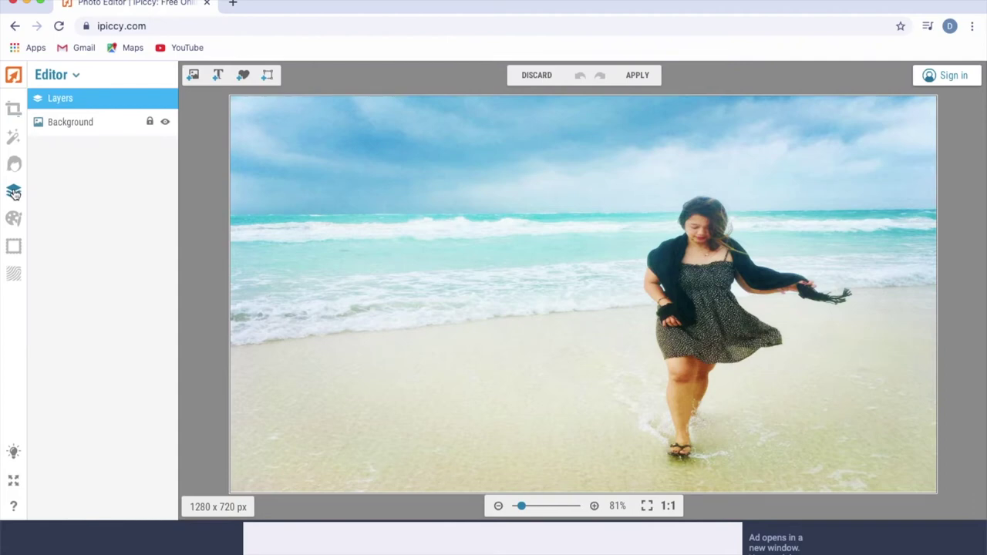
click(218, 75)
drag(120, 280, 14, 274)
text(How to make)
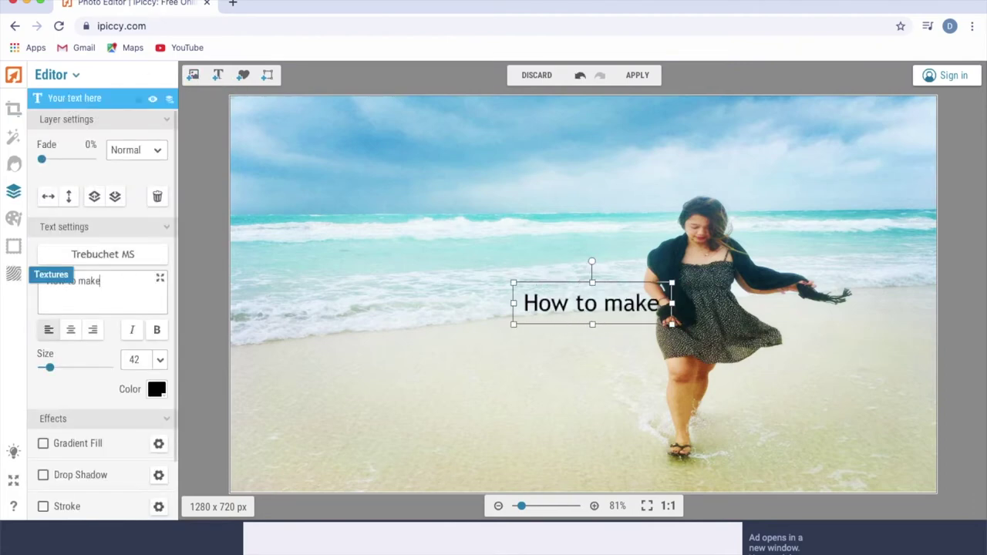
Set the 'How to make' text to the Freshman font and move it up-left over the sea
click(98, 263)
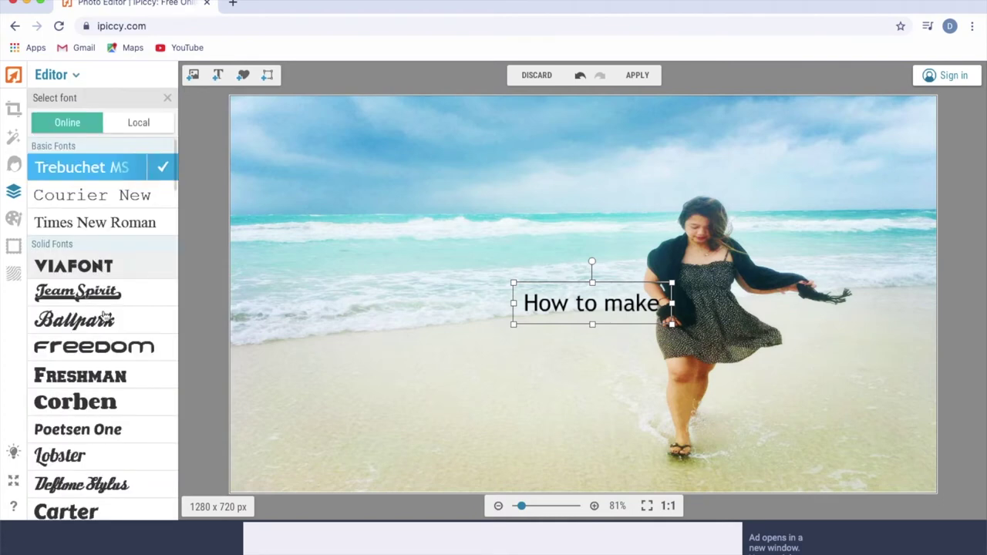
click(122, 414)
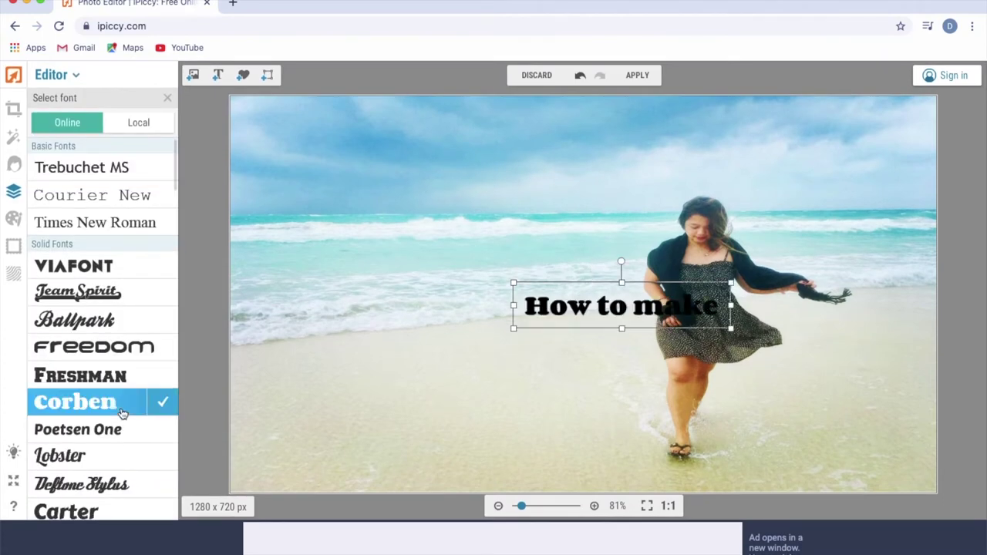
click(132, 358)
click(99, 434)
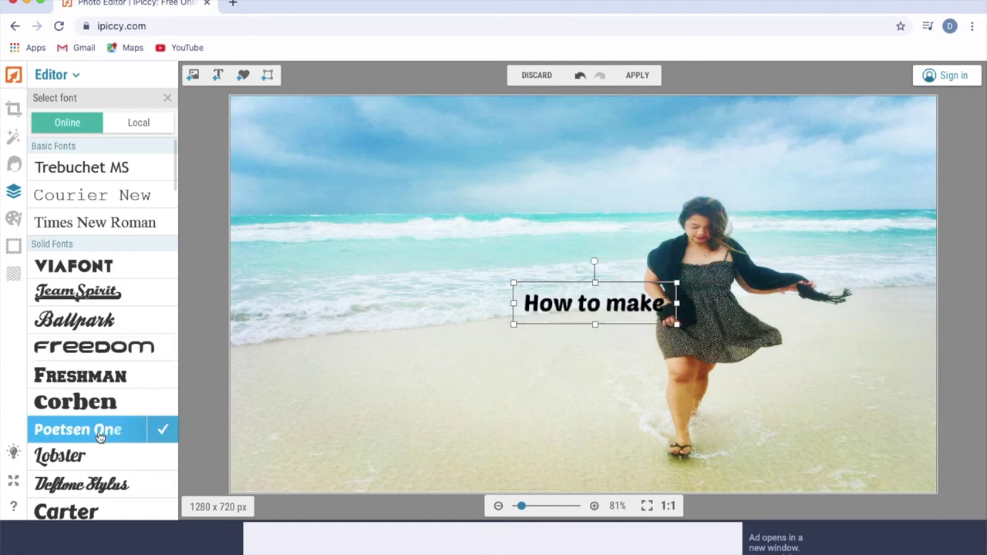
click(116, 376)
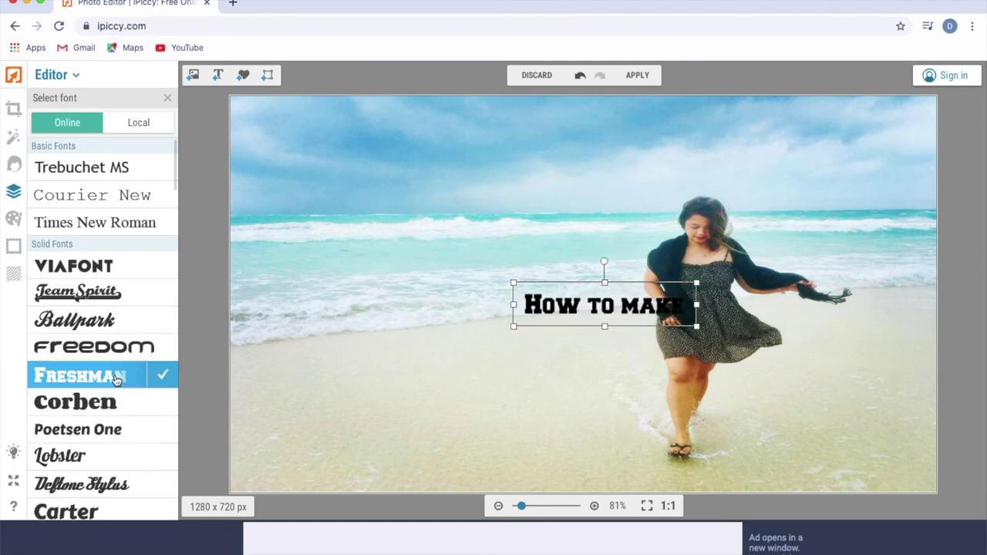
click(163, 376)
mouse_move(571, 327)
mouse_down()
mouse_move(377, 249)
mouse_move(353, 255)
mouse_up()
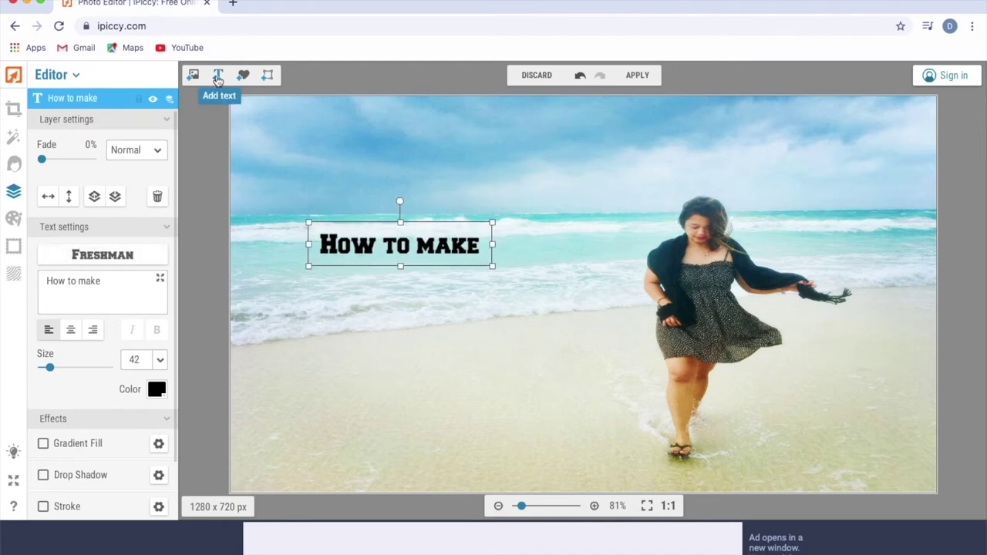
click(218, 75)
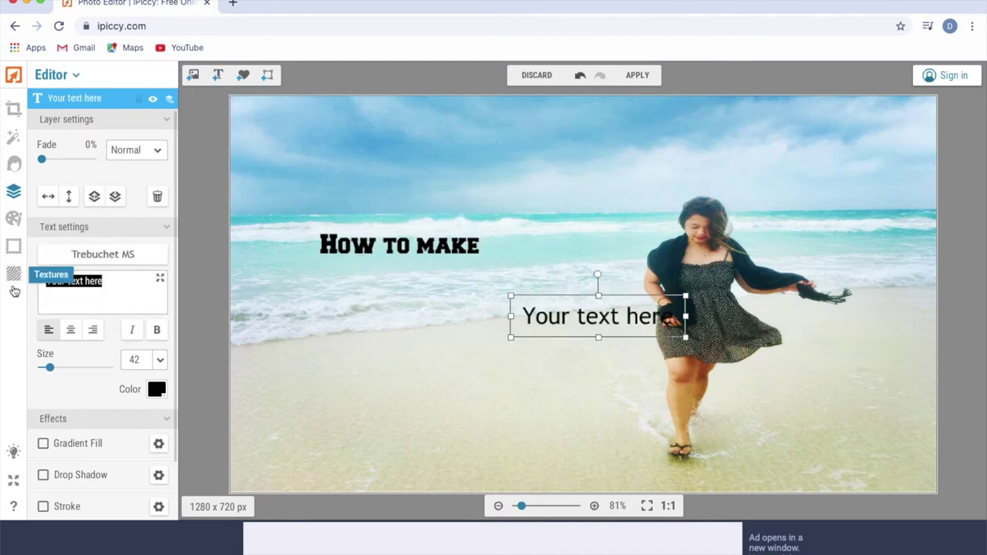
Add 'THUMBNAIL' in Corben font on the sand at the lower left
text(THUM)
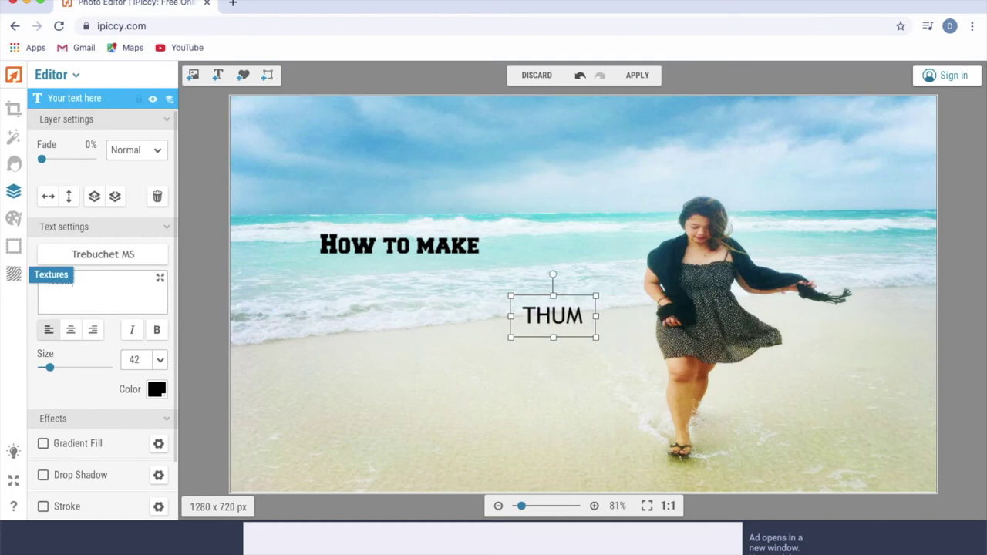
text(BNAIL)
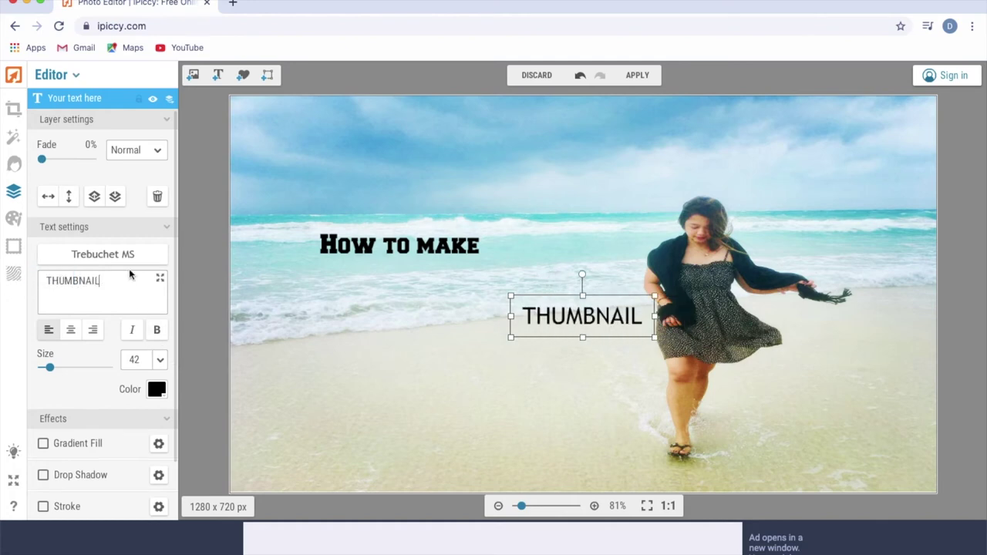
click(130, 254)
click(93, 402)
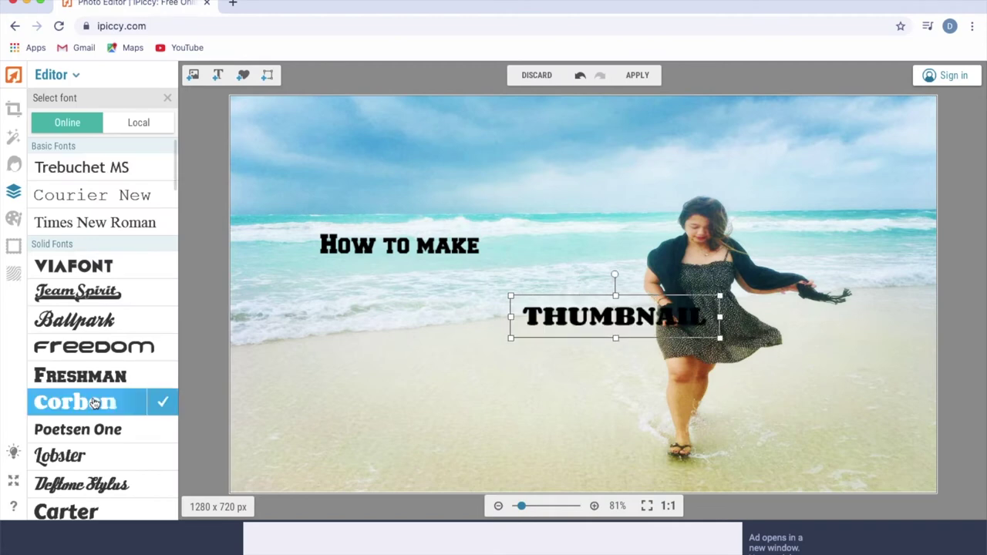
click(162, 402)
mouse_move(569, 324)
mouse_down()
mouse_move(388, 368)
mouse_move(351, 413)
mouse_up()
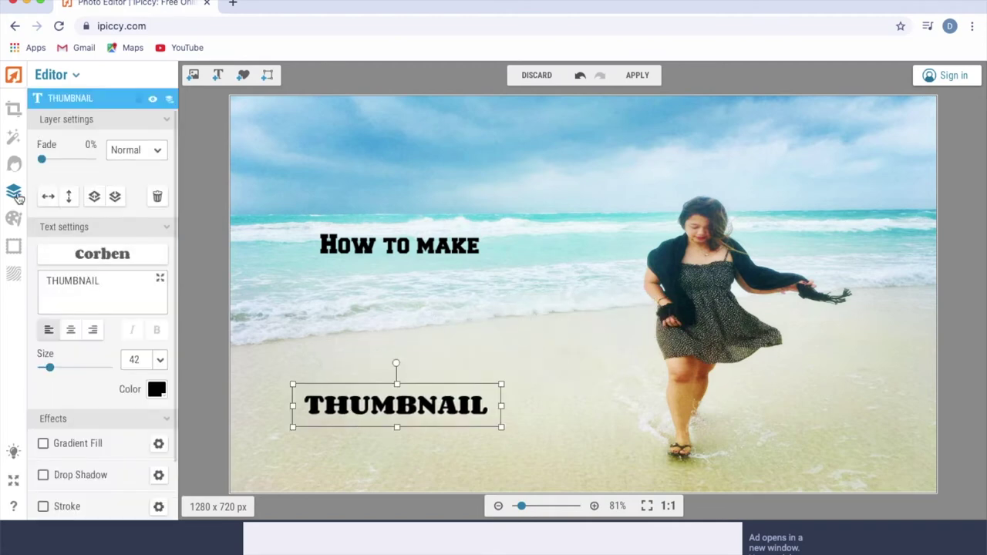
click(420, 251)
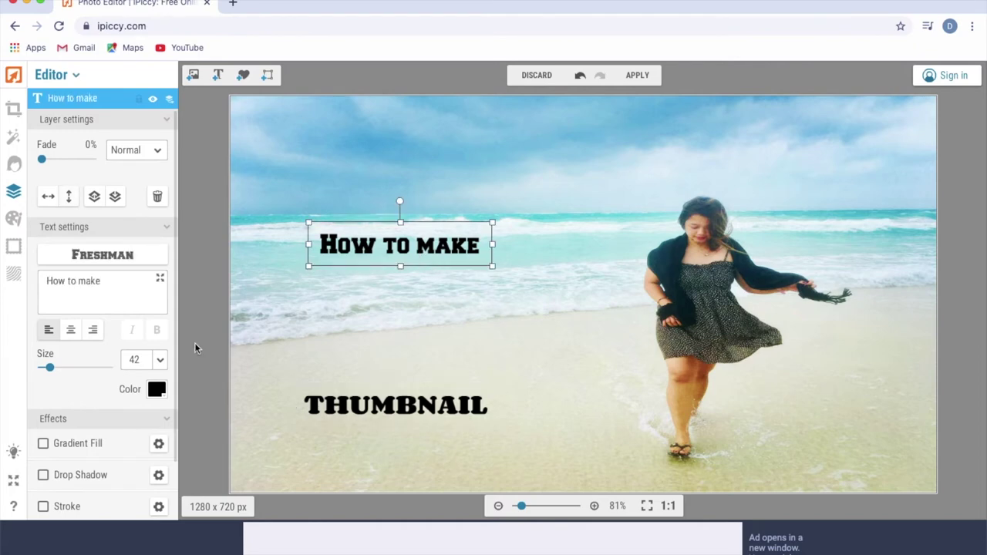
Make the 'How to make' title blue with bevel and drop shadow, no stroke
click(157, 389)
click(174, 461)
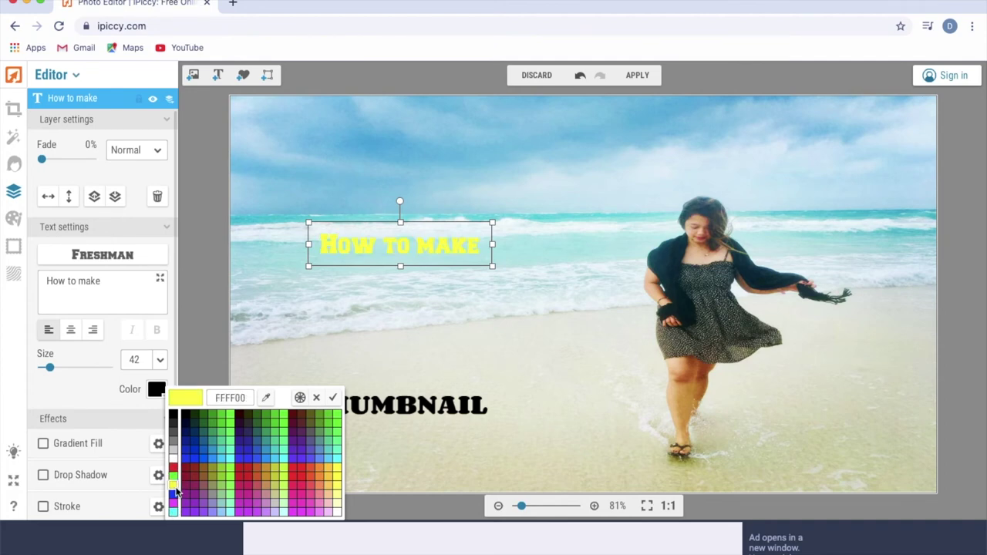
click(175, 495)
scroll(97, 463, down, 2)
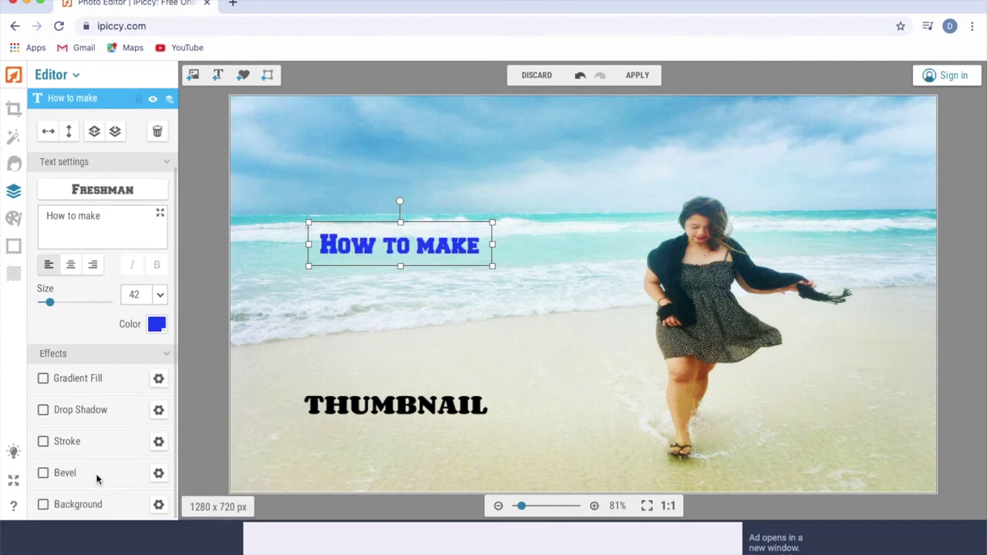
click(43, 473)
click(44, 441)
click(44, 410)
click(44, 442)
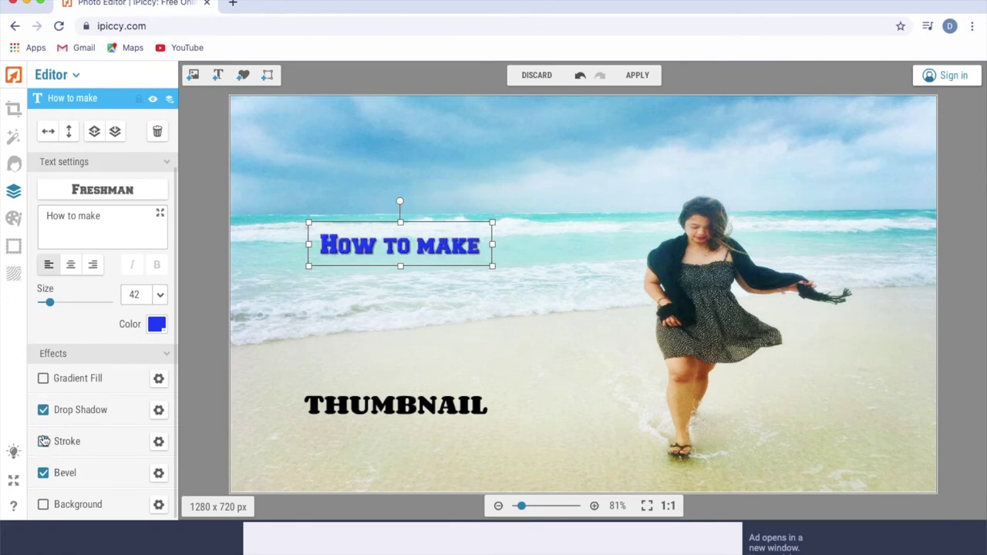
Enlarge the title and move it up-left across the sea
mouse_move(493, 245)
mouse_down()
mouse_move(596, 245)
mouse_move(580, 245)
mouse_up()
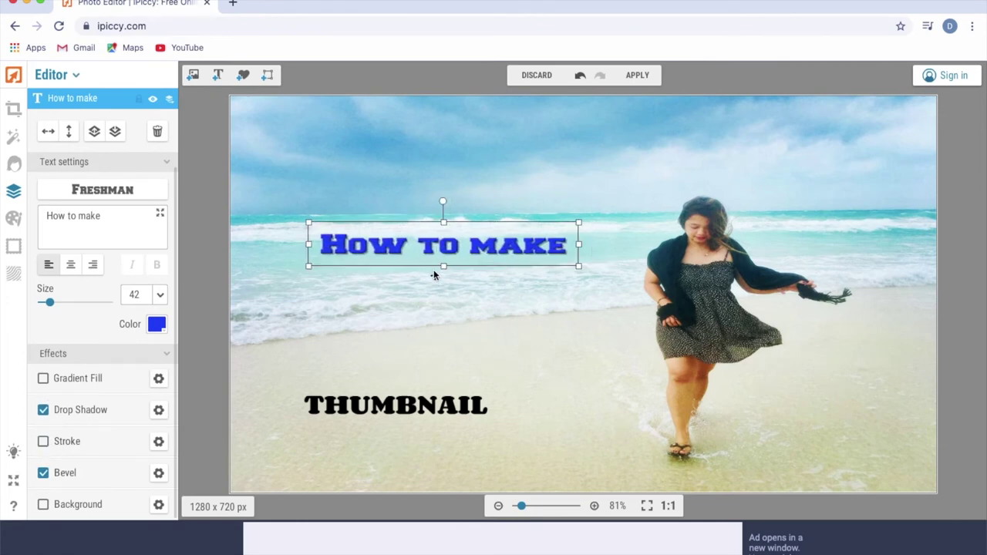
drag(443, 266, 444, 303)
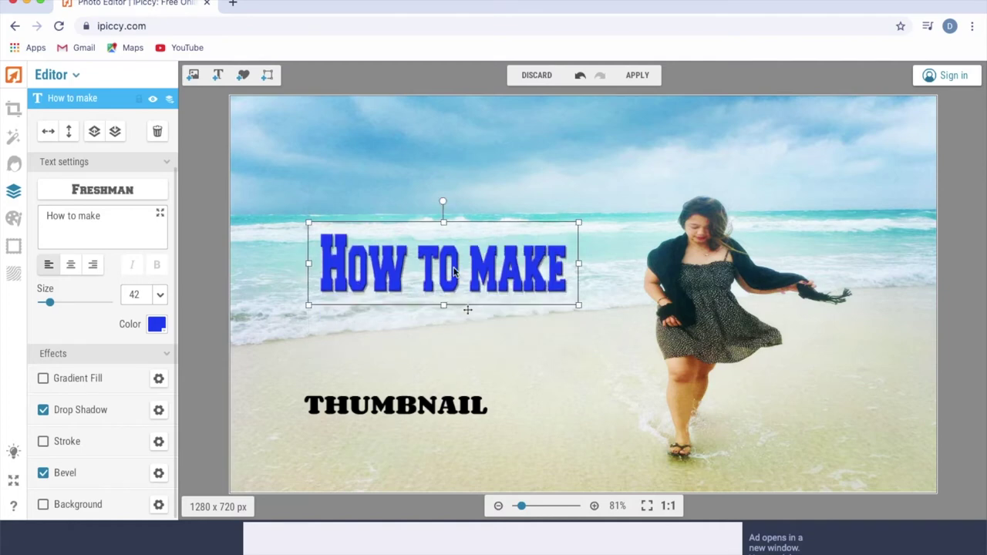
click(417, 263)
drag(417, 263, 392, 218)
drag(536, 219, 591, 217)
click(411, 405)
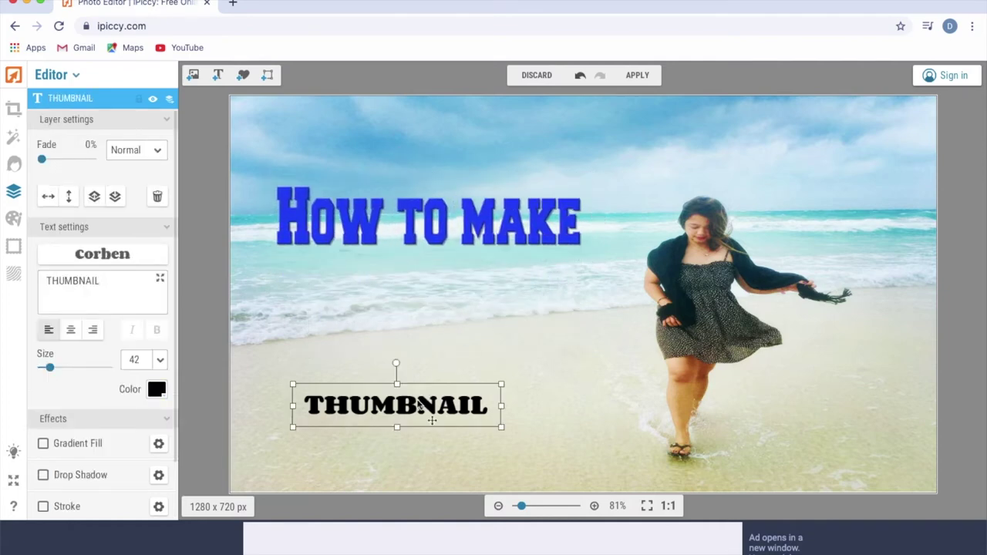
Enlarge THUMBNAIL to size 75 and re-centre it beneath the title
drag(411, 405, 425, 375)
drag(516, 406, 670, 432)
mouse_move(610, 422)
mouse_down()
mouse_move(547, 414)
mouse_move(568, 417)
mouse_up()
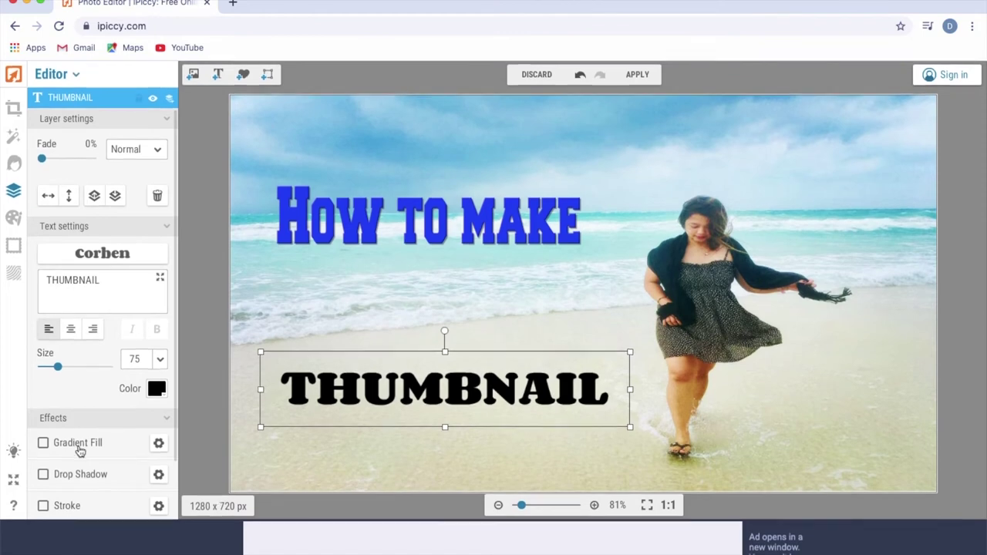
Give THUMBNAIL a bevel without drop shadow and stretch its lettering taller
scroll(78, 451, down, 2)
click(43, 441)
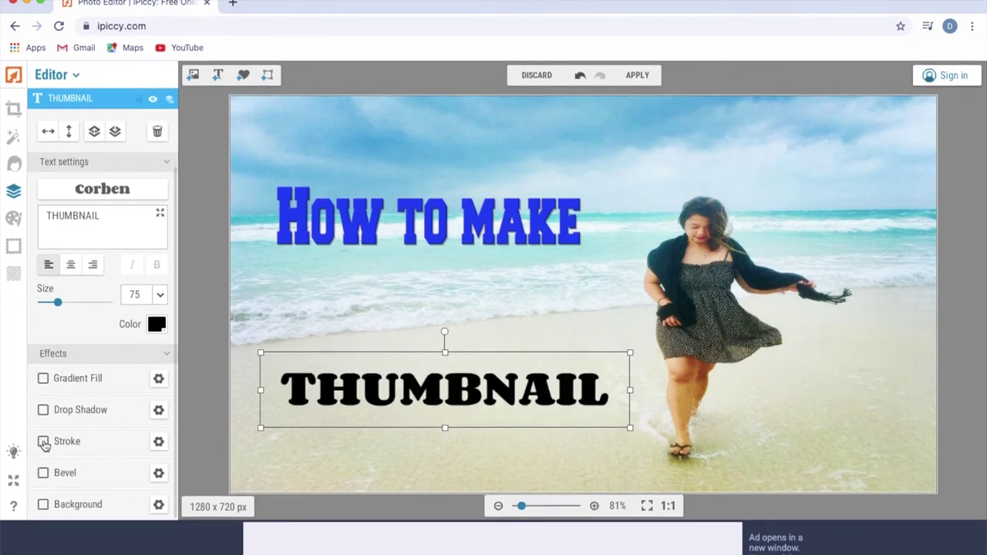
click(43, 473)
click(43, 409)
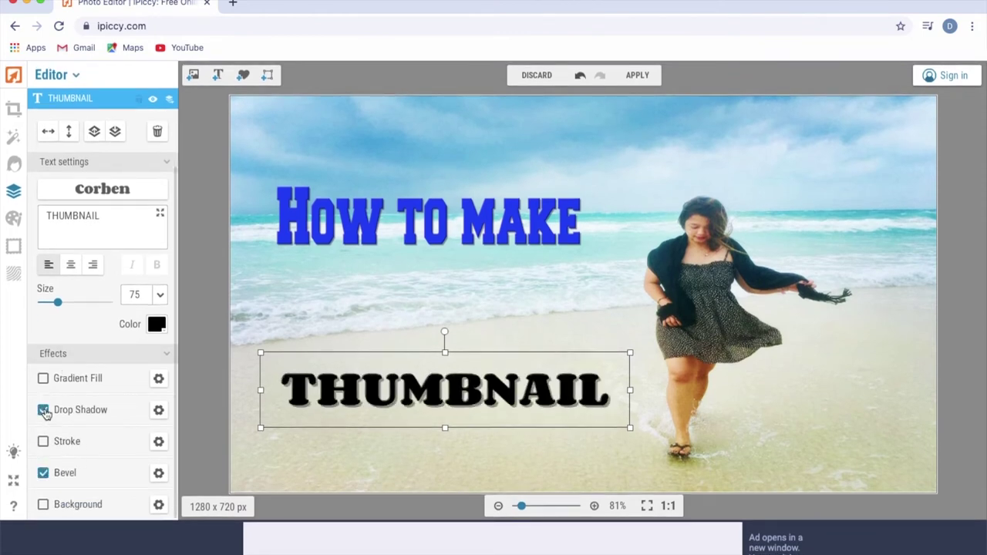
click(43, 409)
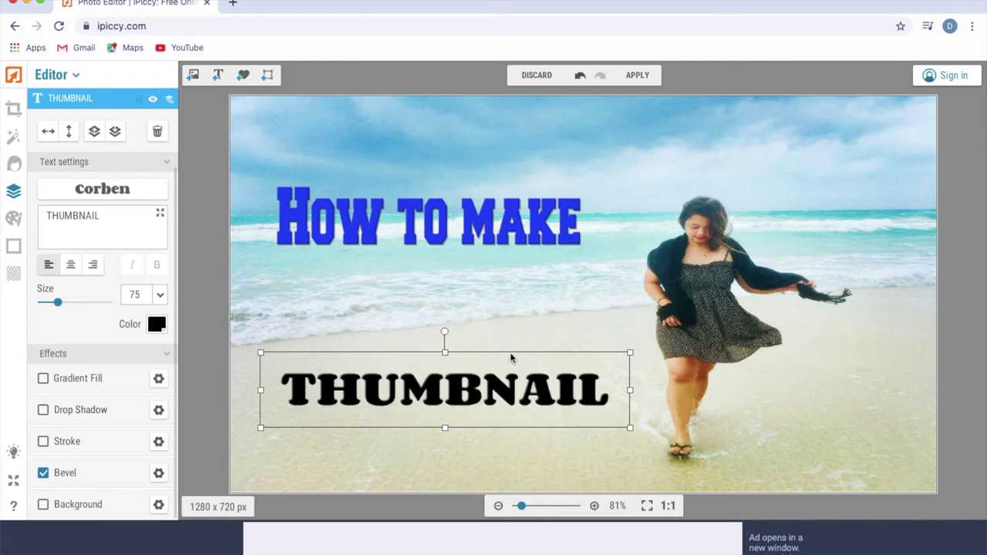
mouse_move(445, 352)
mouse_down()
mouse_move(445, 337)
mouse_move(443, 373)
mouse_up()
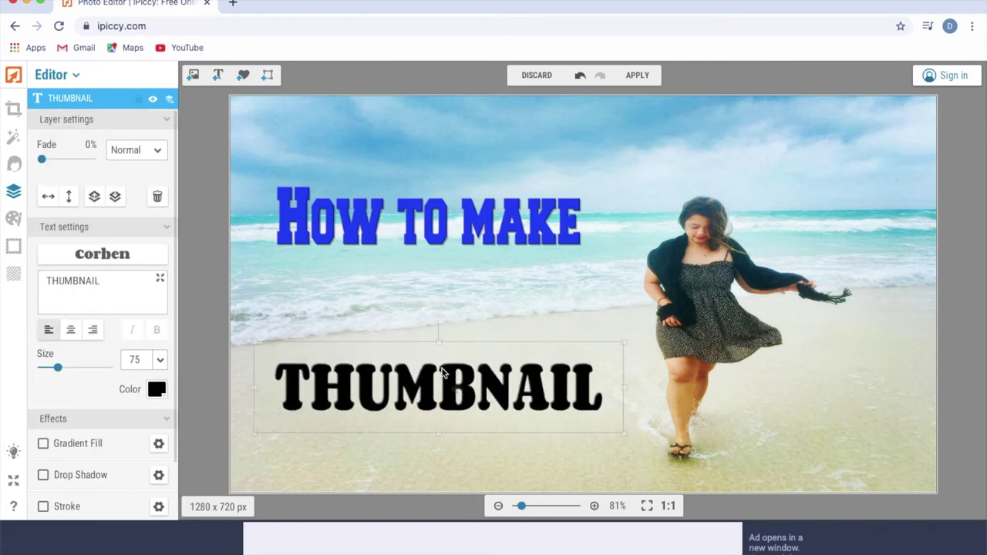
click(474, 231)
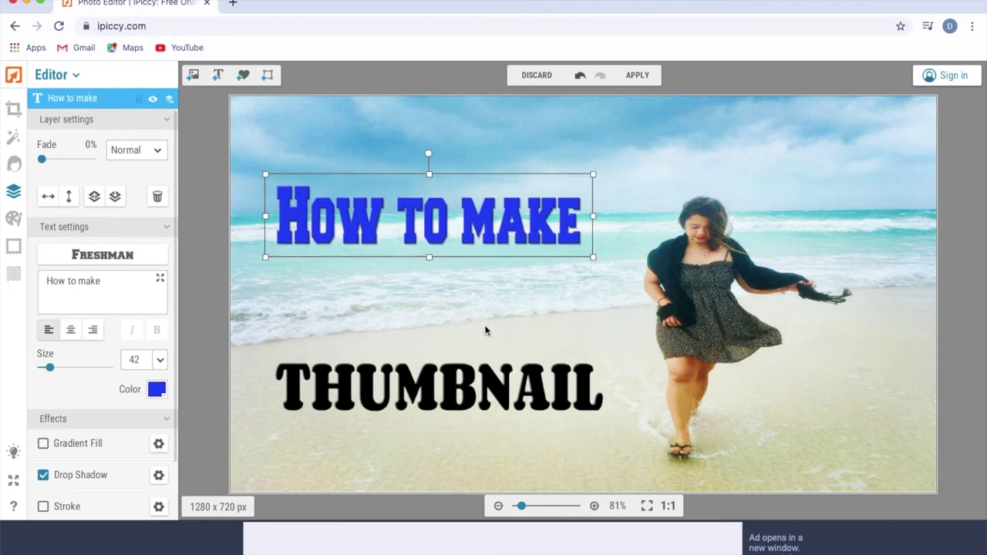
click(477, 381)
click(540, 304)
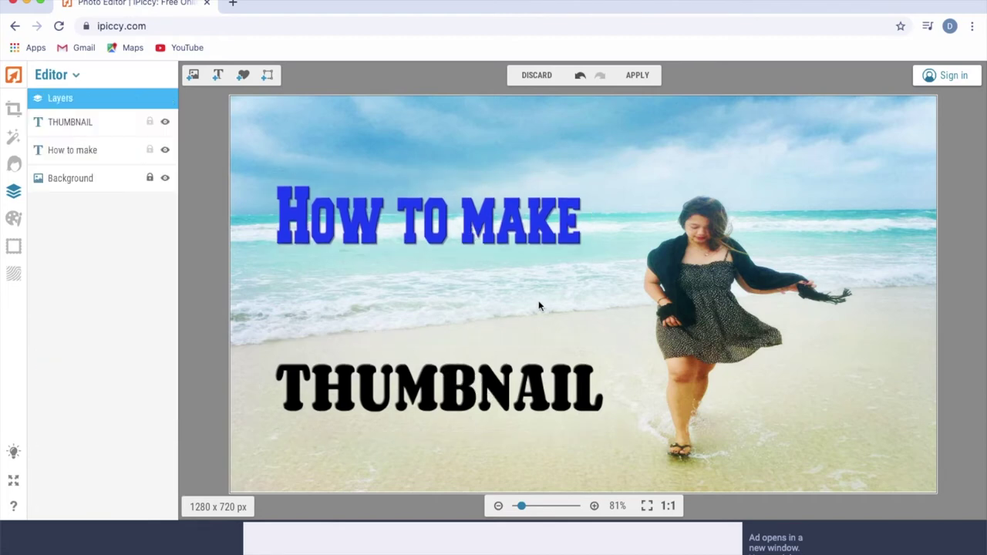
Place the YouTube logo between the title and THUMBNAIL and enlarge it
click(193, 76)
drag(68, 175, 375, 301)
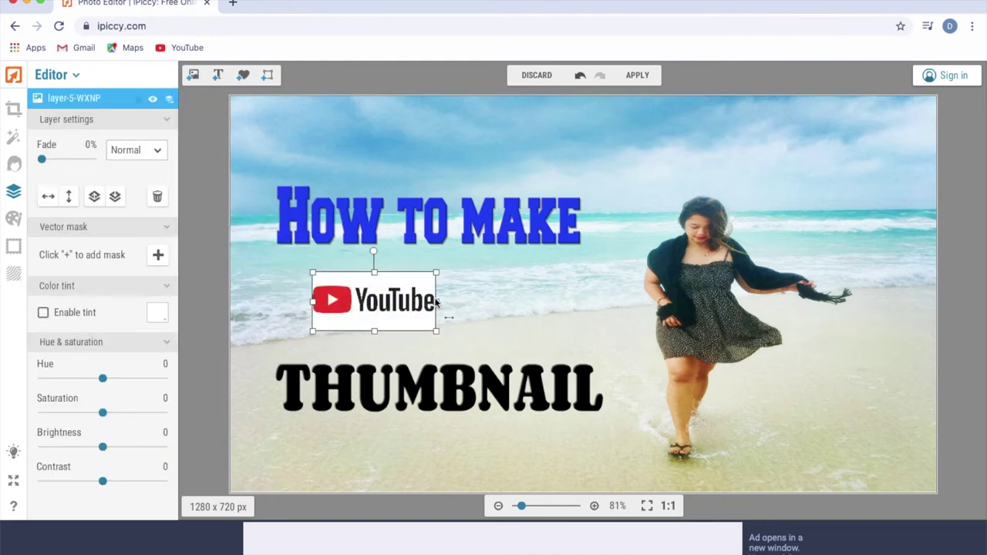
drag(436, 331, 590, 370)
mouse_move(512, 316)
mouse_down()
mouse_move(608, 318)
mouse_move(529, 303)
mouse_up()
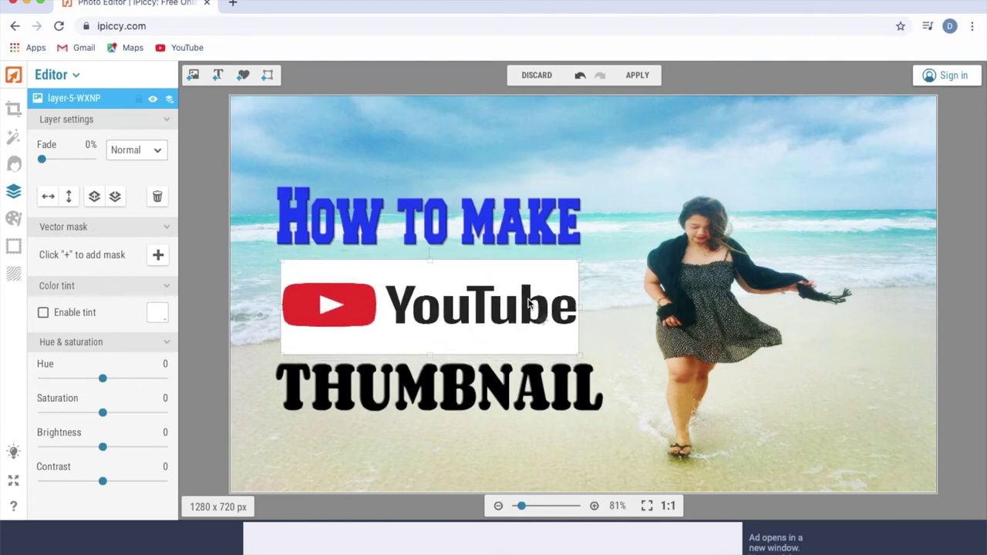
click(629, 318)
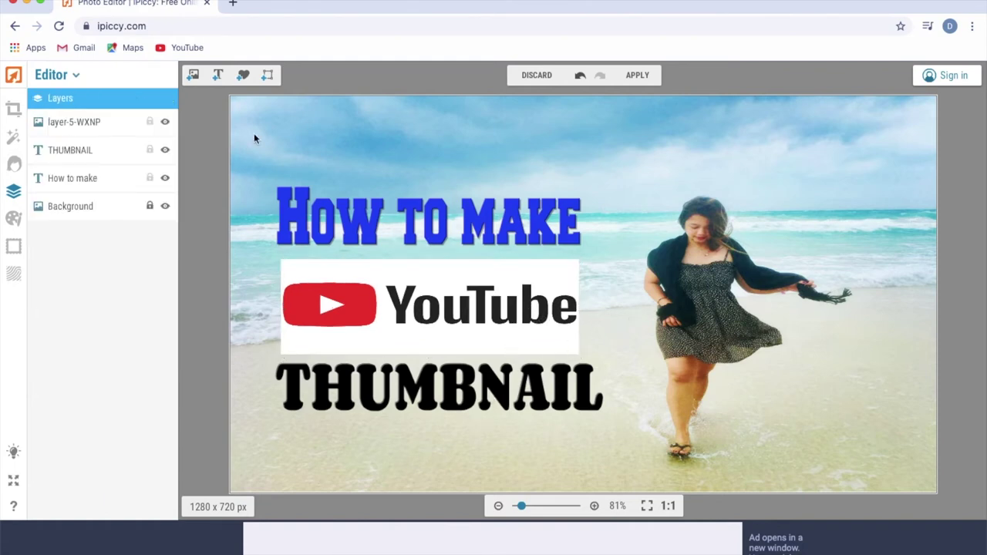
click(219, 75)
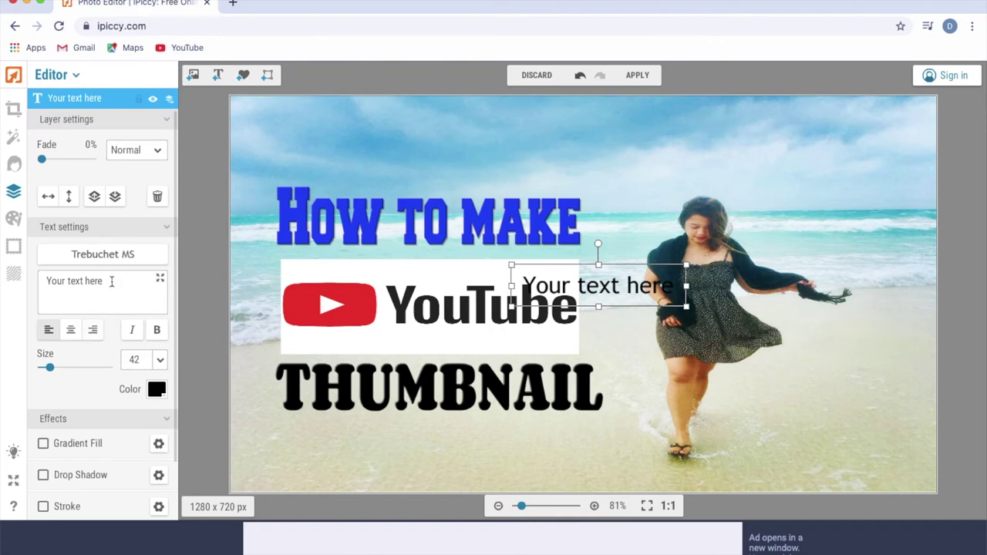
Add a 'Quick & Easy!!' caption, trying fonts, and move it taller beneath THUMBNAIL
drag(108, 281, 2, 281)
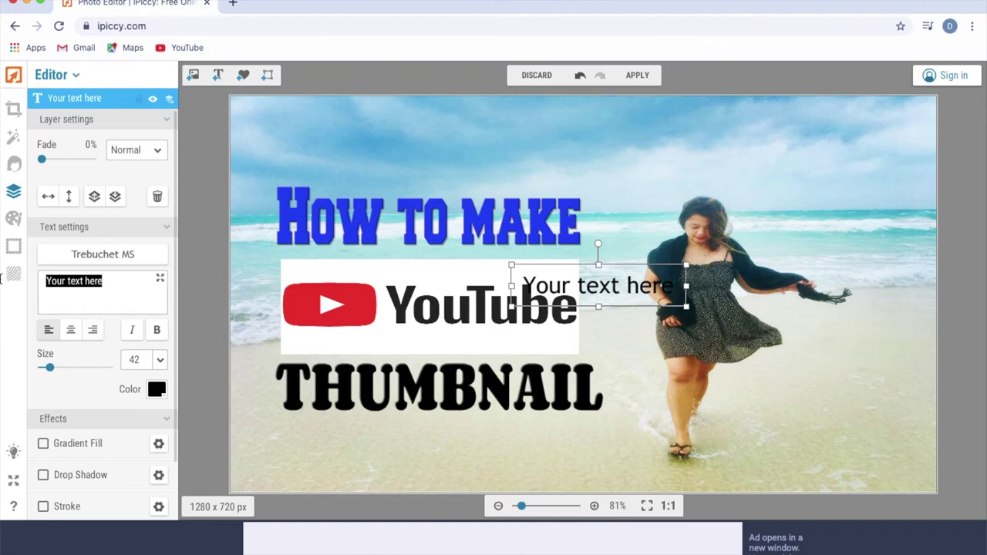
text(Quick & Easy!!)
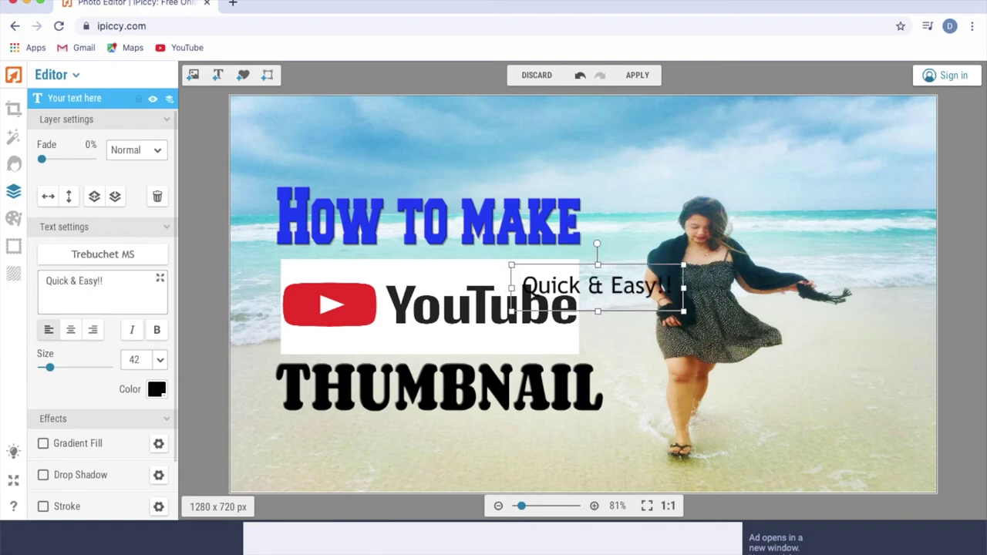
click(102, 254)
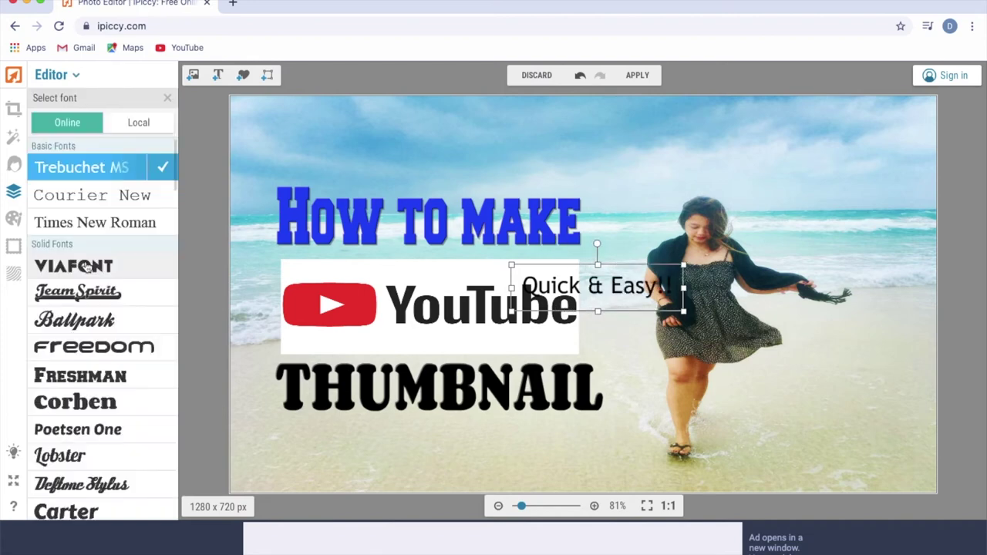
click(92, 437)
click(93, 456)
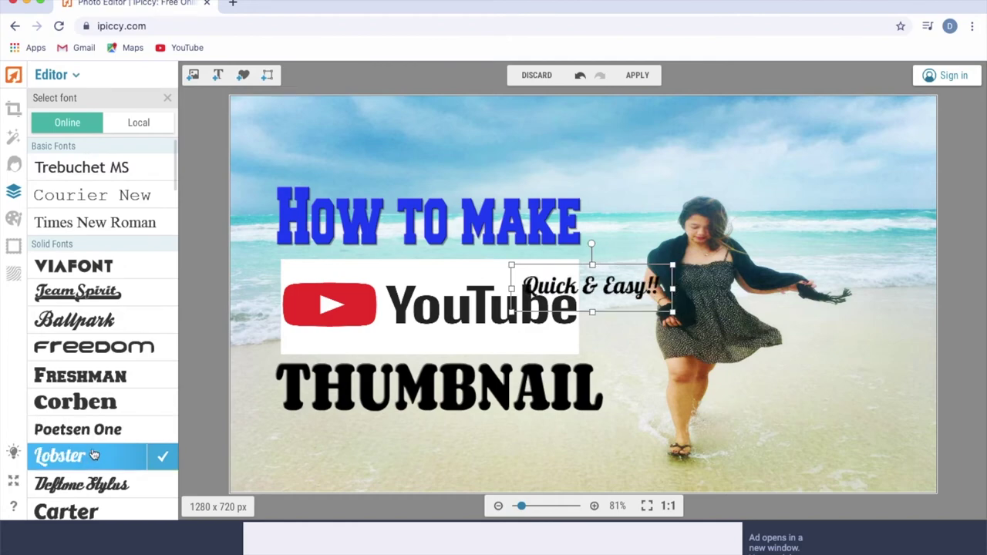
scroll(94, 455, down, 5)
scroll(95, 437, down, 5)
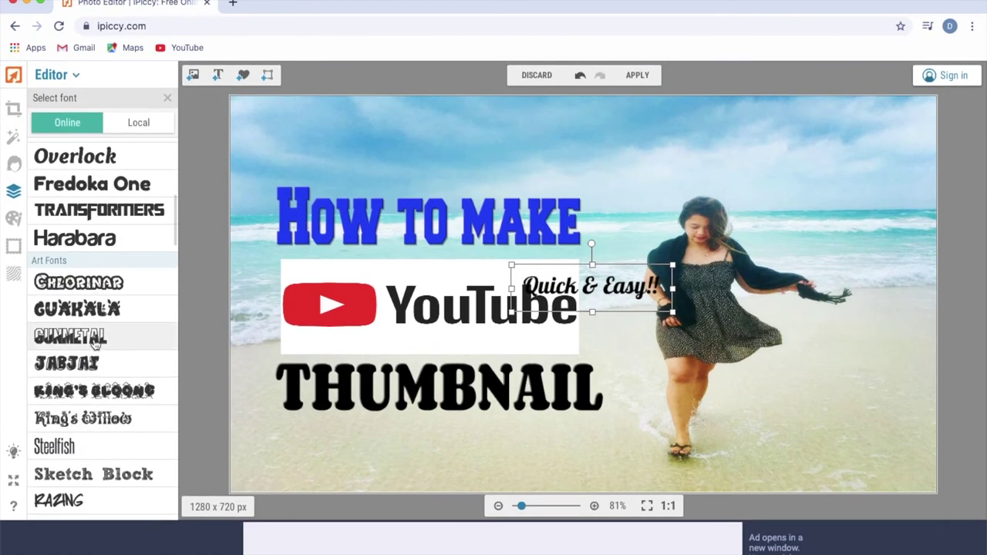
click(96, 339)
click(95, 365)
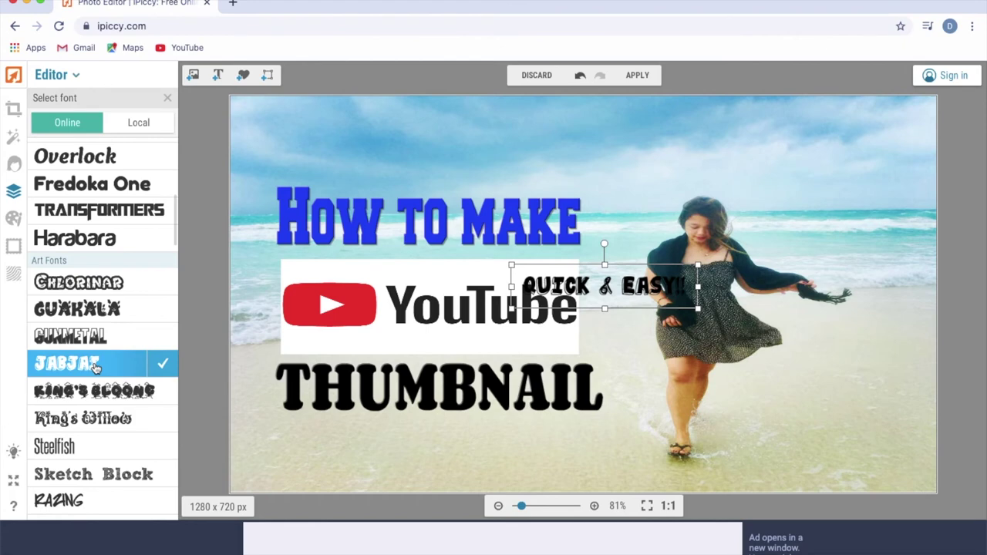
mouse_move(570, 286)
mouse_down()
mouse_move(410, 446)
mouse_move(446, 484)
mouse_up()
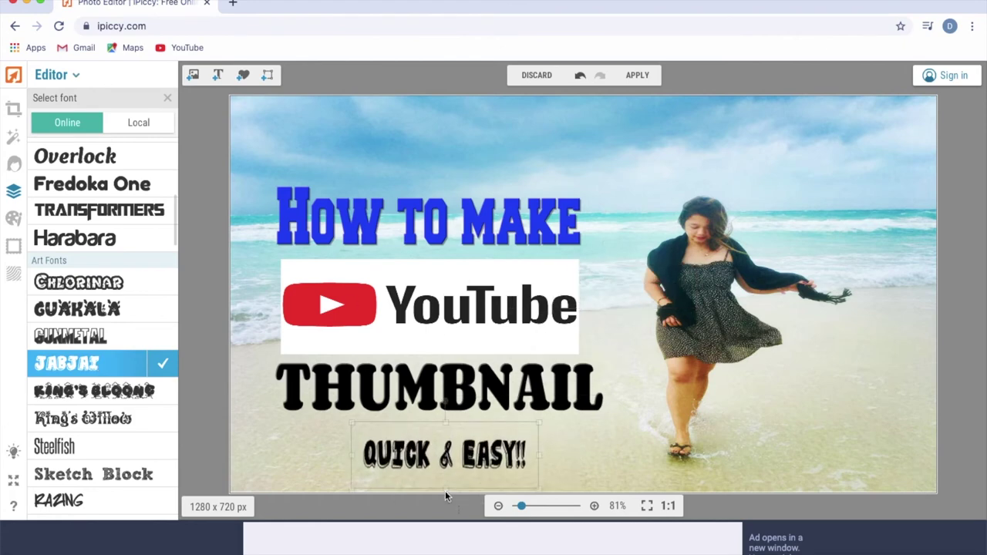
drag(446, 424, 444, 413)
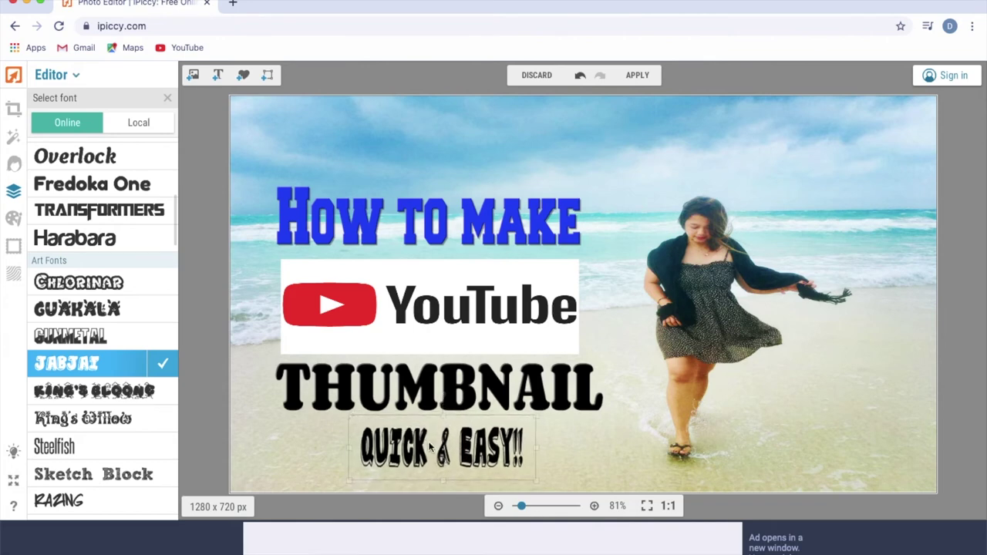
Set the caption's font to Harabara and widen it slightly
click(128, 448)
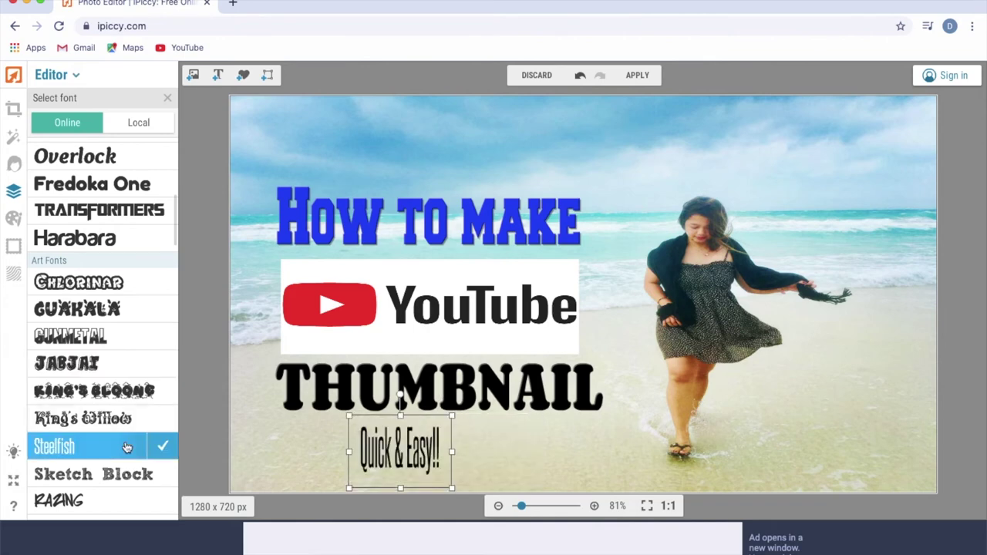
click(104, 340)
click(104, 239)
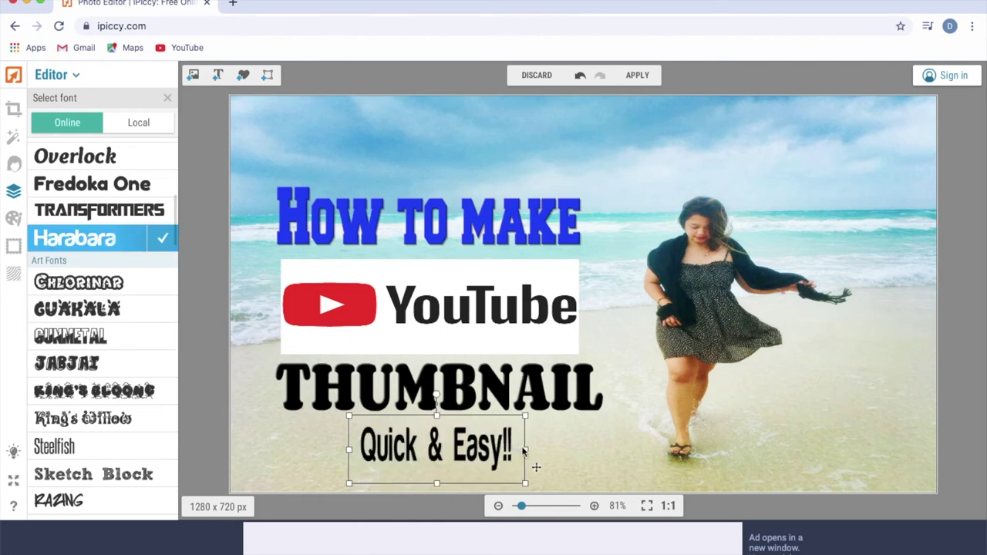
drag(524, 451, 526, 450)
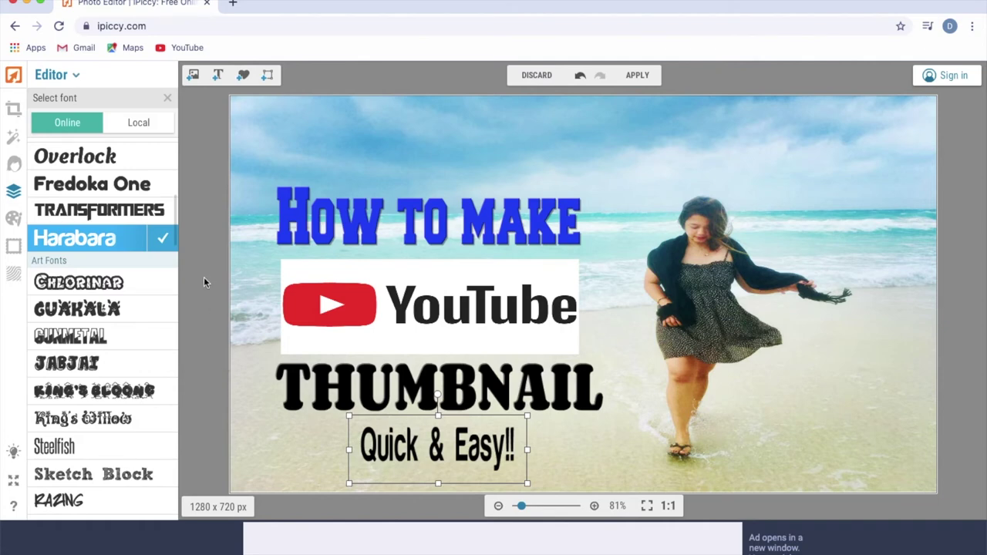
click(166, 240)
click(156, 389)
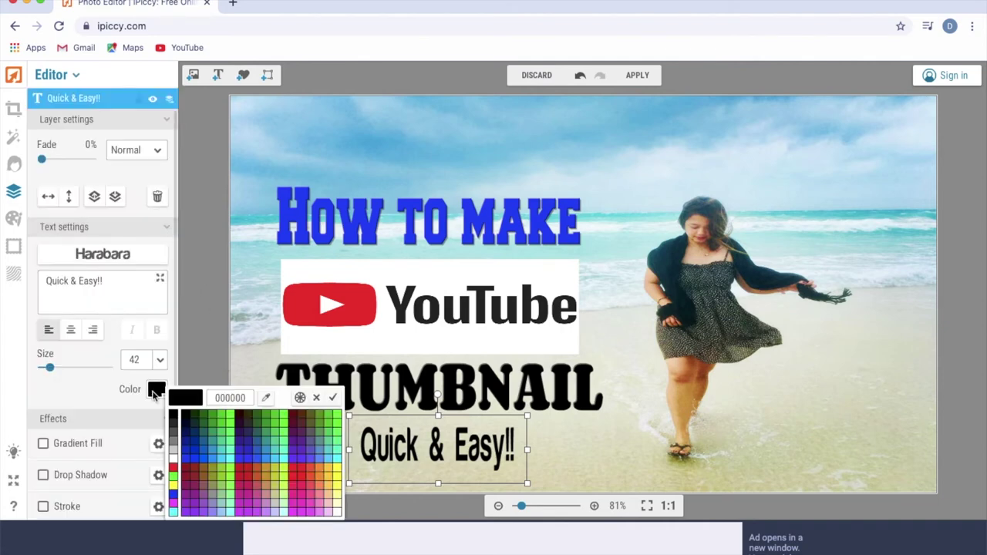
Colour Quick & Easy!! yellow and enable drop shadow, stroke, bevel and background effects
click(174, 486)
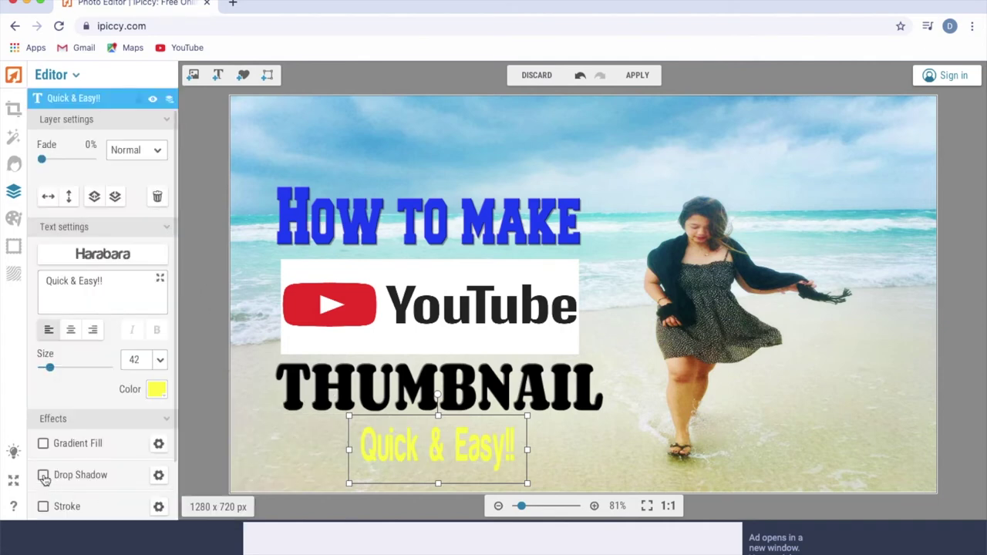
click(43, 474)
click(43, 443)
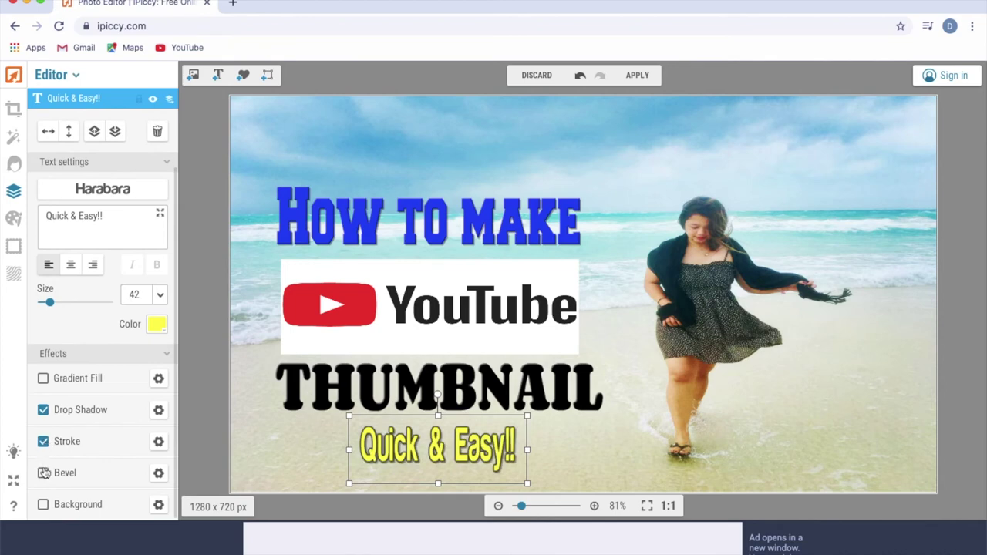
click(43, 474)
click(43, 505)
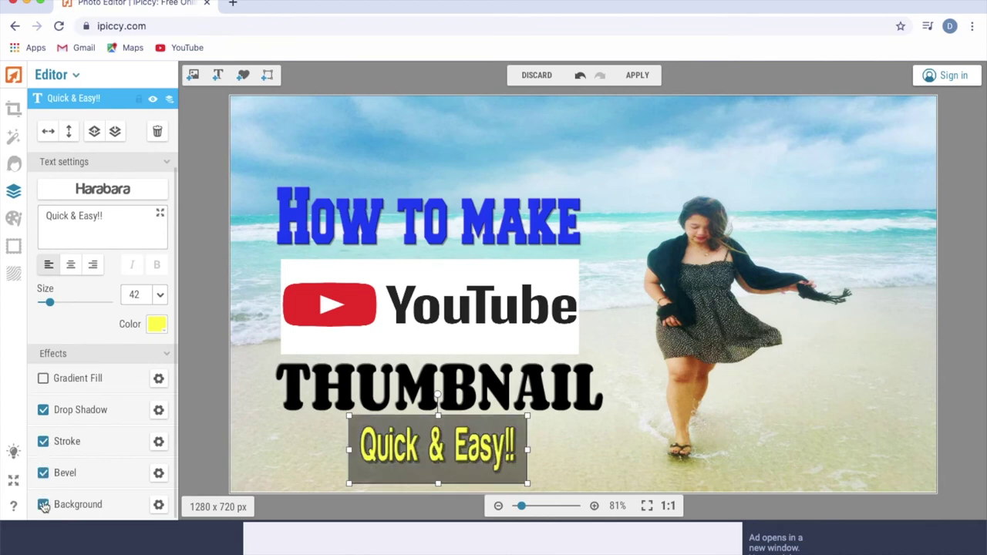
Set the caption's background box colour to light grey (D0D0D0) and deselect
click(159, 505)
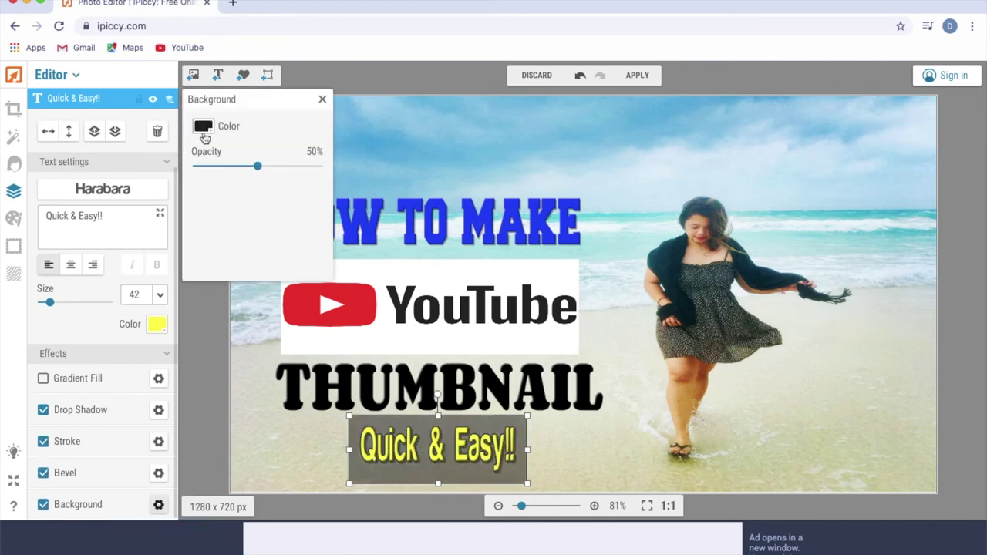
click(203, 126)
click(202, 199)
click(203, 200)
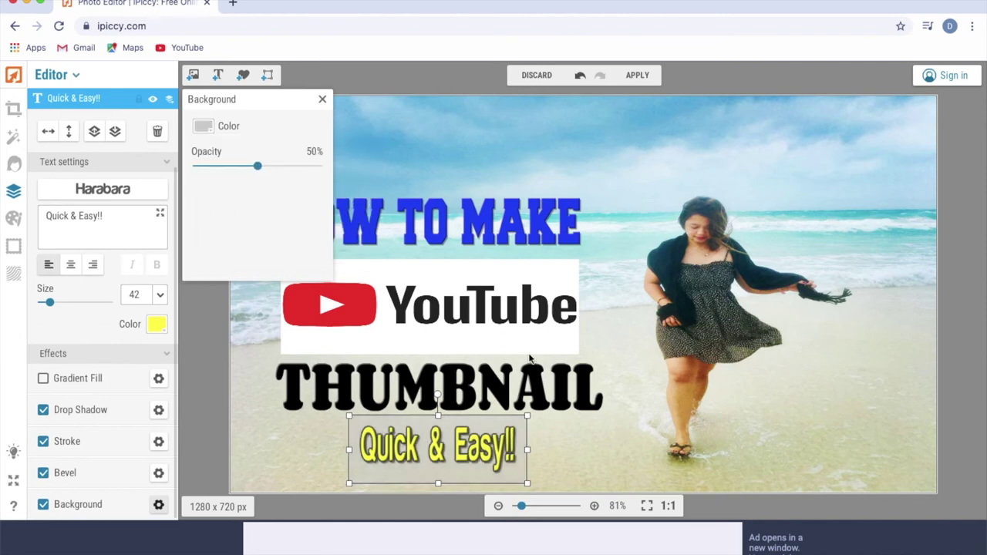
click(575, 436)
click(599, 453)
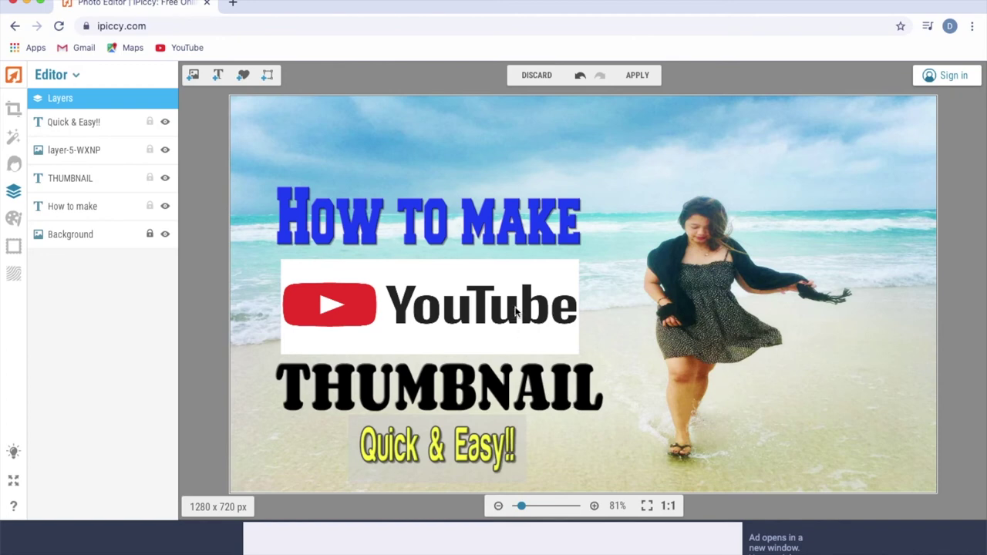
Nudge How to make, the YouTube logo, THUMBNAIL and Quick & Easy!! into tidier alignment
drag(488, 235, 488, 216)
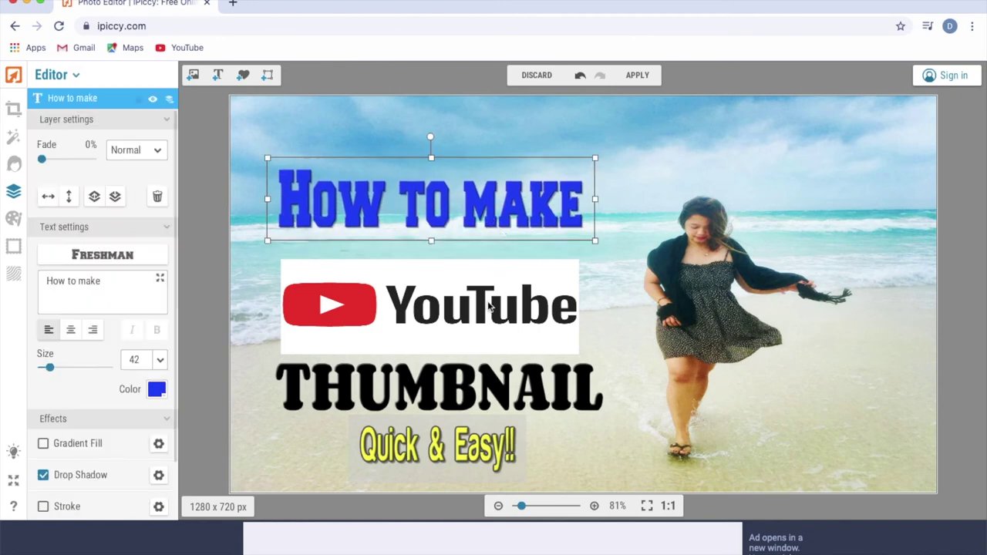
drag(491, 312, 494, 303)
drag(505, 382, 500, 383)
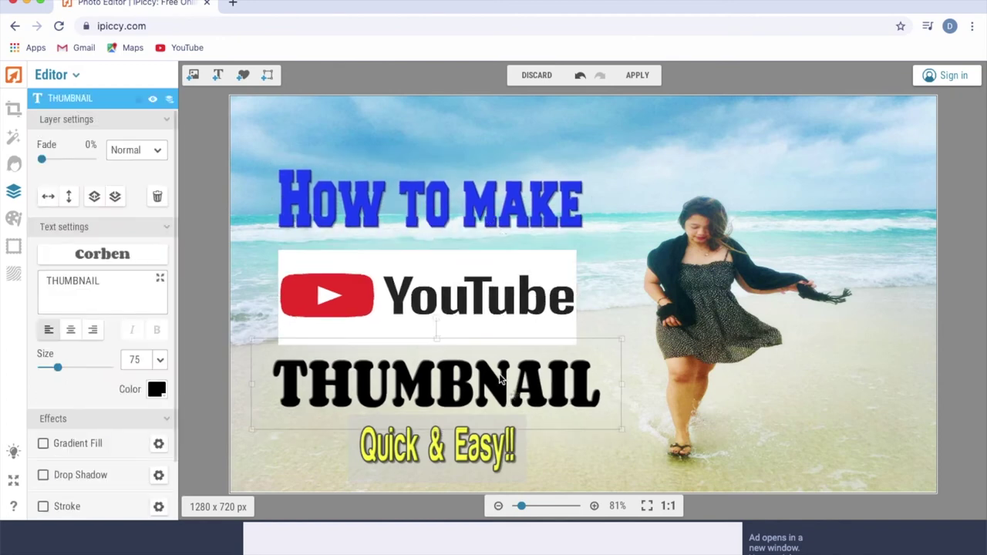
click(493, 453)
drag(492, 453, 487, 454)
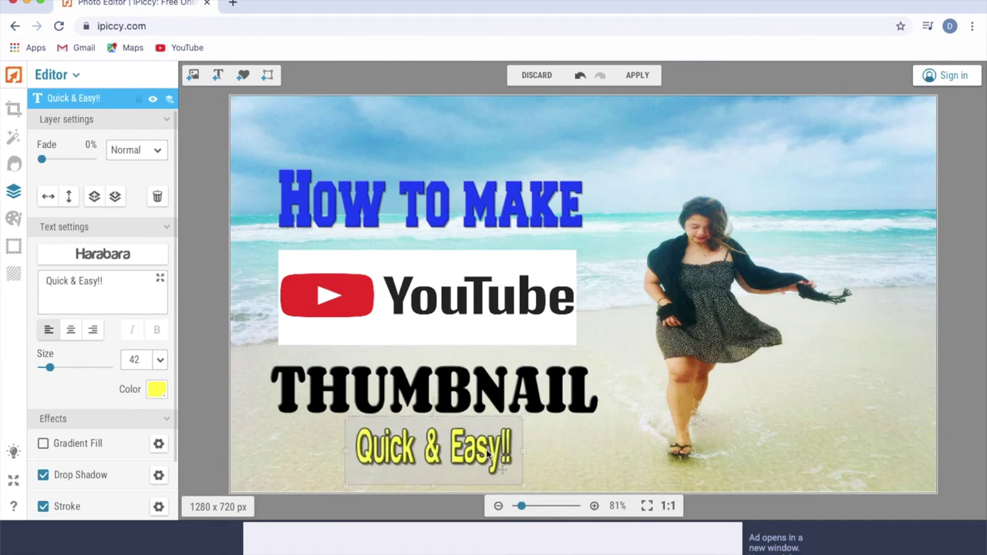
Flatten the text and logo layers into the photo with Apply & Flatten
click(780, 463)
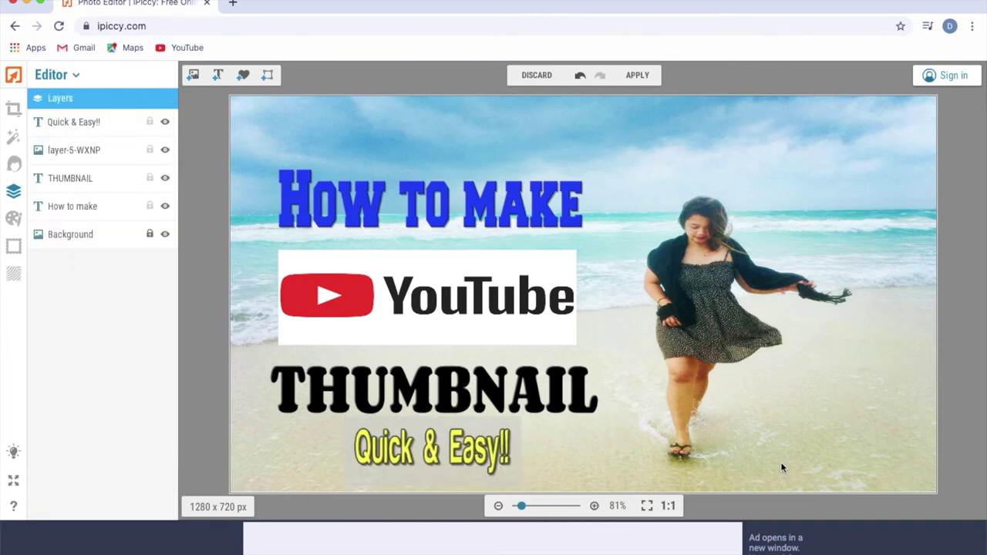
click(13, 111)
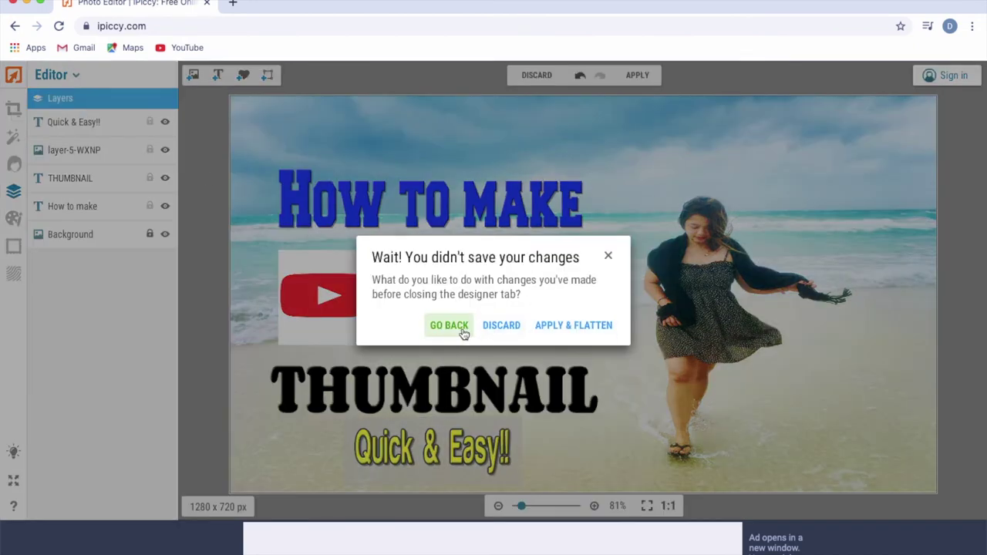
click(569, 325)
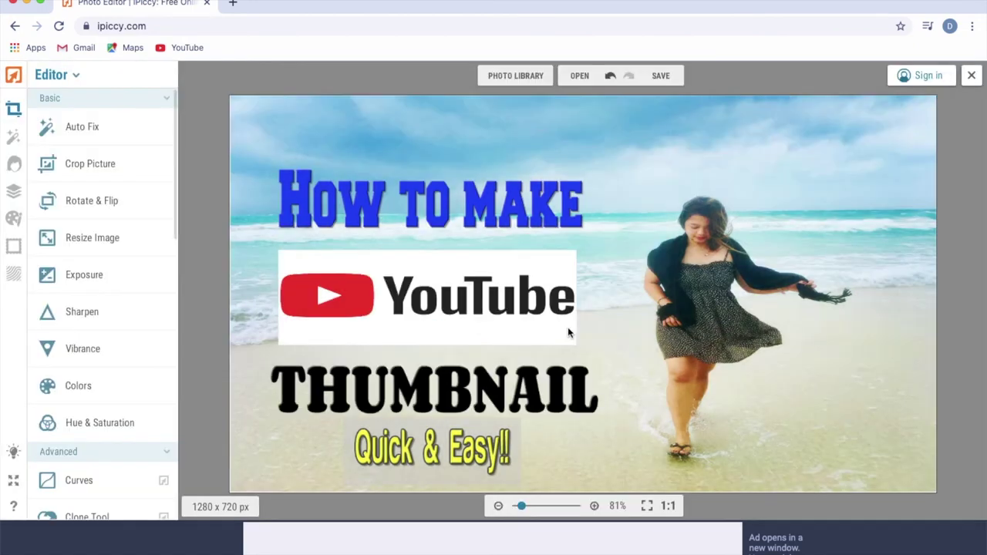
Preview an automatic fix and a vignette on the photo, discarding both
click(84, 129)
click(138, 198)
click(12, 165)
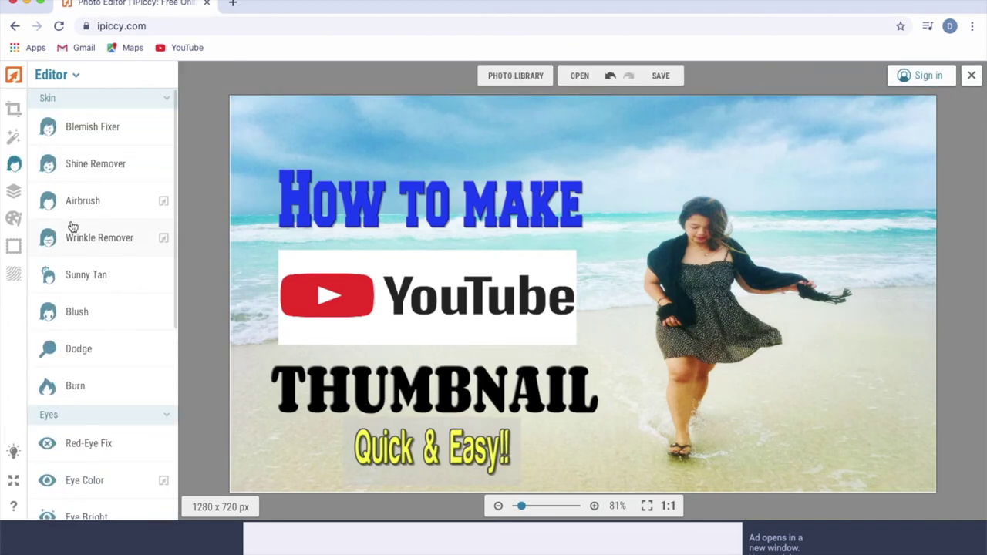
scroll(70, 226, down, 5)
scroll(72, 226, down, 1)
scroll(70, 224, up, 5)
click(13, 191)
click(13, 245)
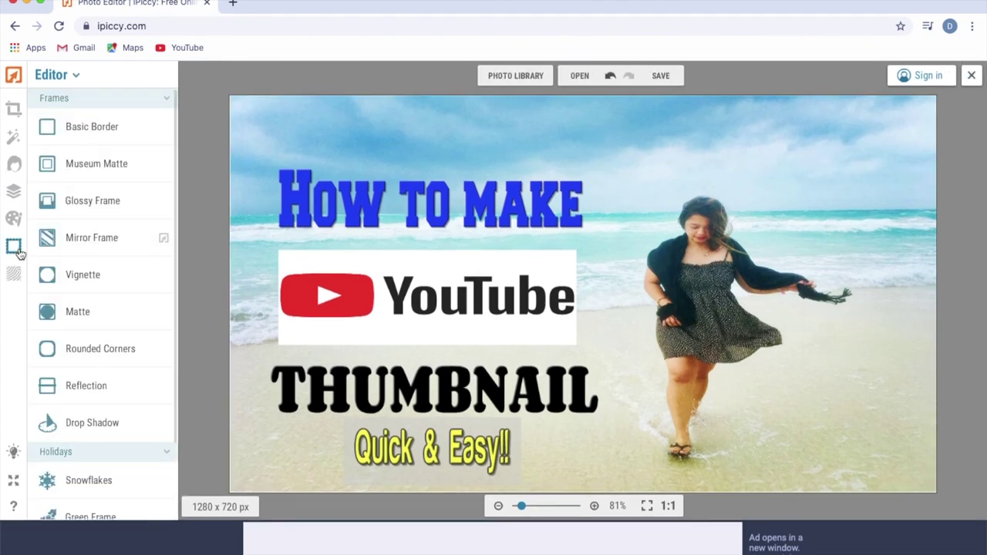
click(47, 274)
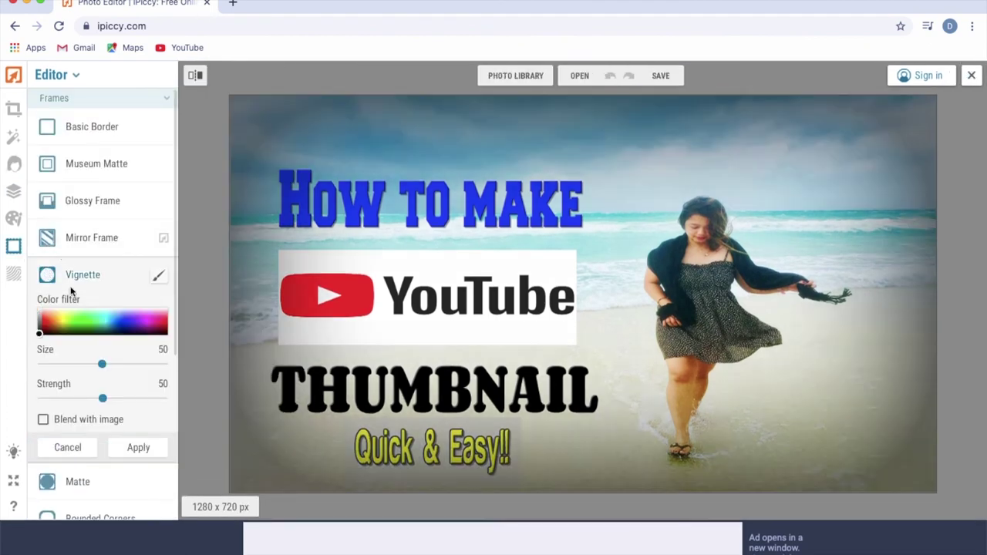
click(67, 447)
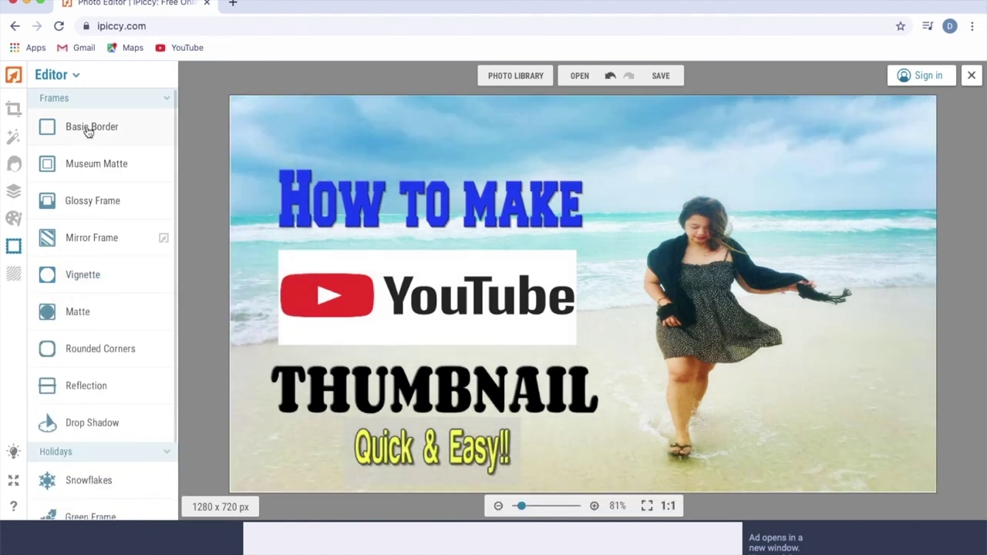
Add a Basic Border and, after trying several colours, set its outer colour to magenta
click(88, 130)
click(48, 152)
click(45, 252)
click(47, 275)
click(58, 231)
click(57, 193)
click(75, 225)
click(57, 283)
click(120, 277)
click(105, 284)
click(108, 229)
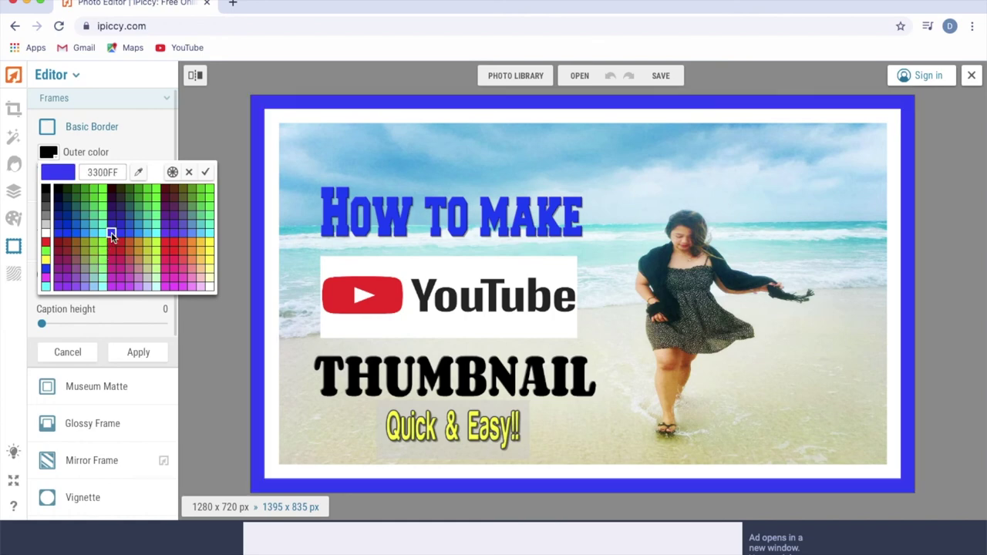
click(155, 234)
click(158, 223)
click(155, 249)
click(156, 287)
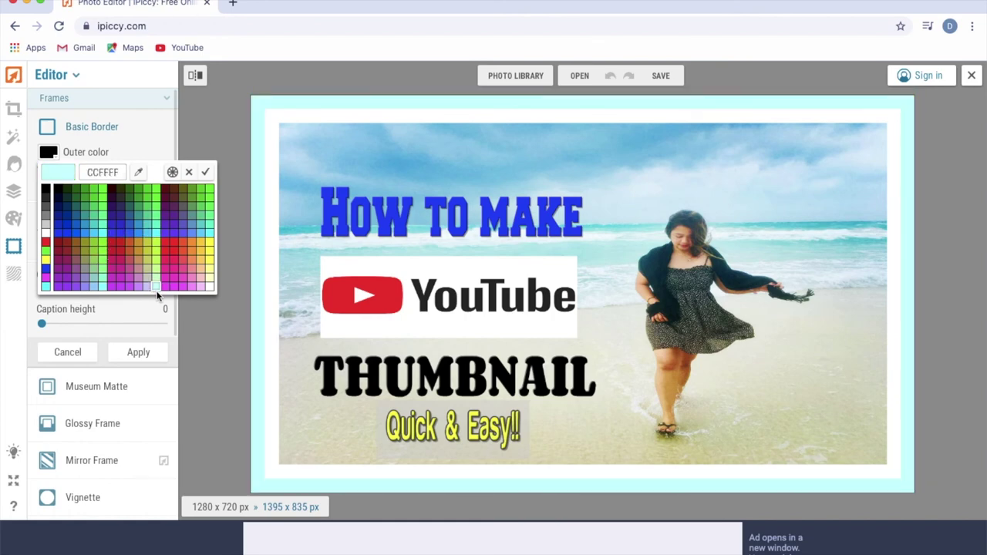
click(210, 287)
click(182, 268)
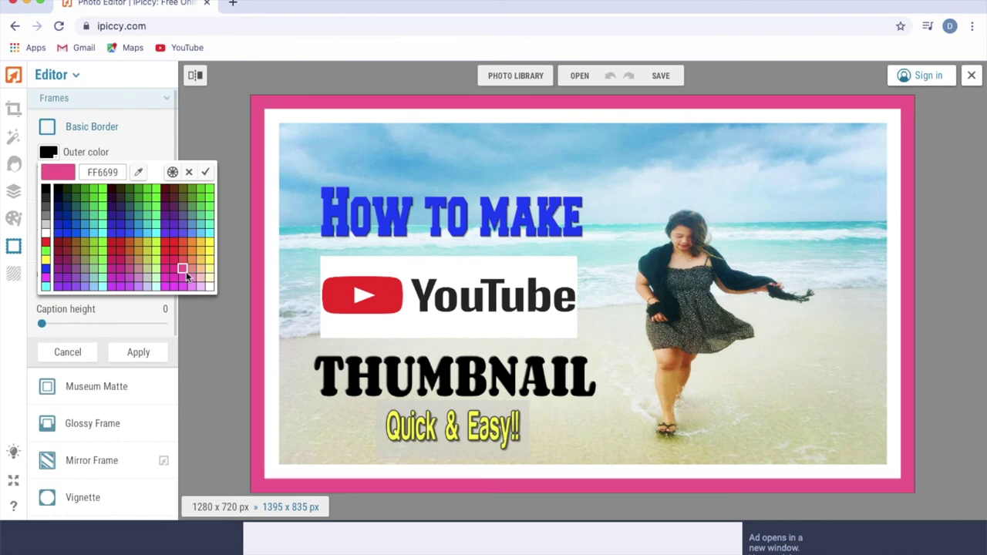
click(186, 277)
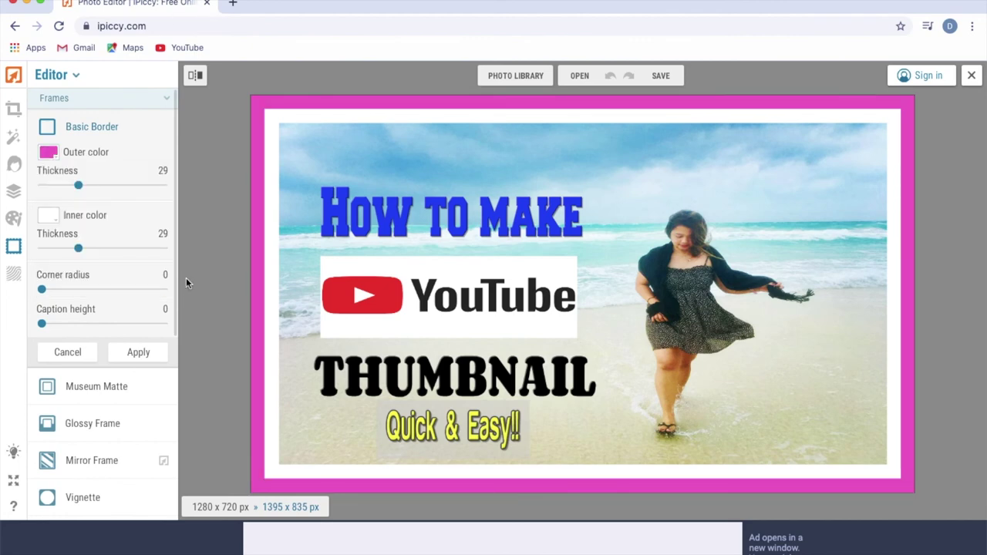
Set the border thickness to 8 and corner radius to 40, then apply
drag(77, 185, 52, 185)
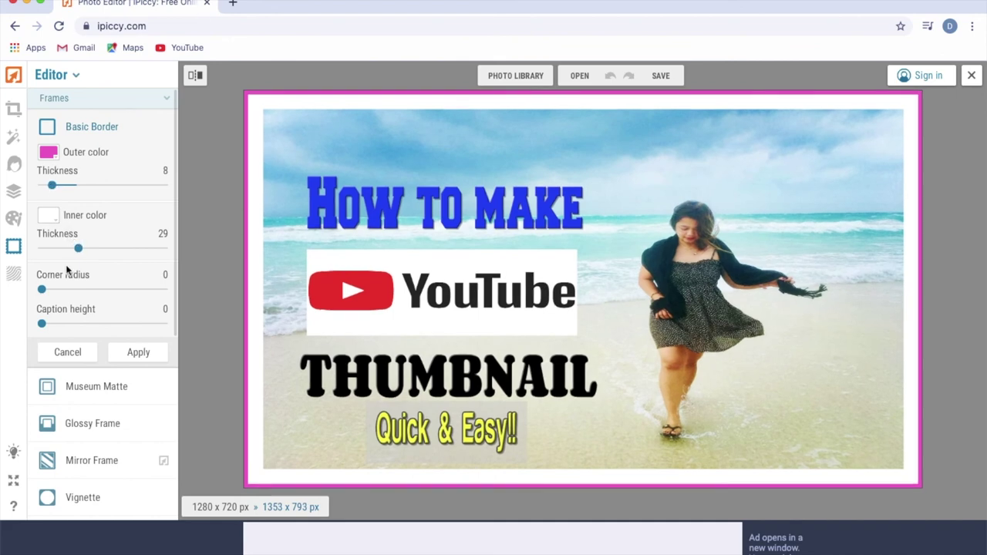
drag(42, 290, 48, 290)
click(139, 352)
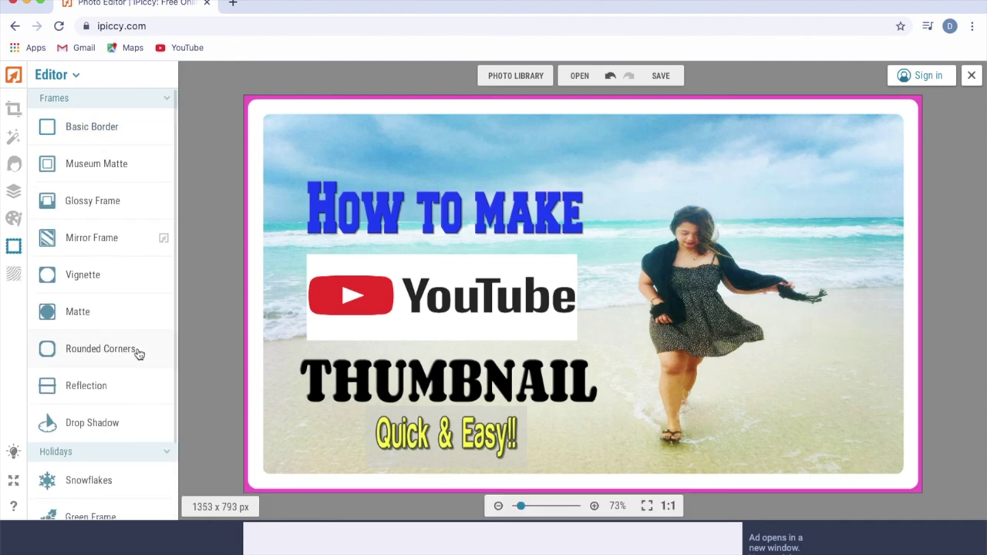
Save the thumbnail to the Desktop as high-quality JPG 'Youtube Thumbnail Sample' and continue editing
click(661, 77)
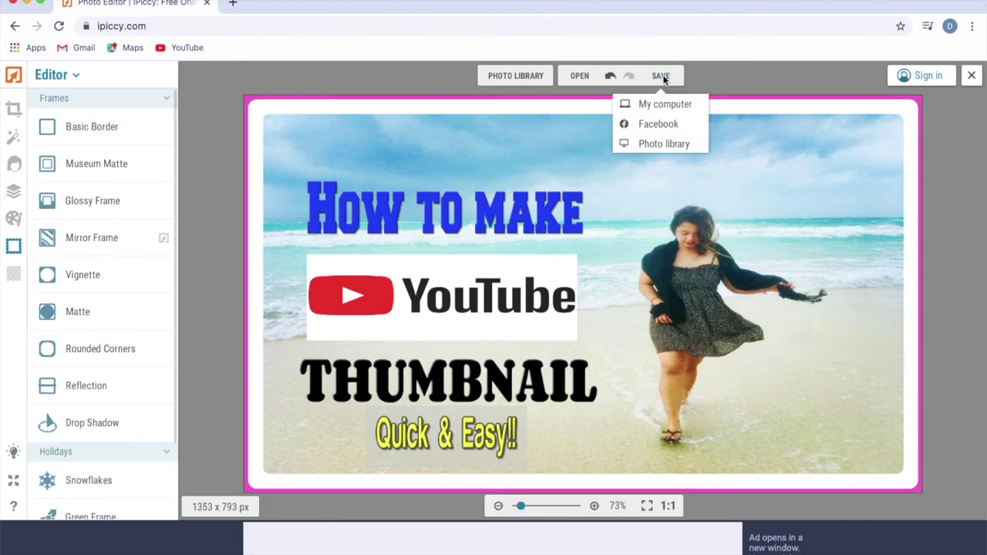
click(660, 104)
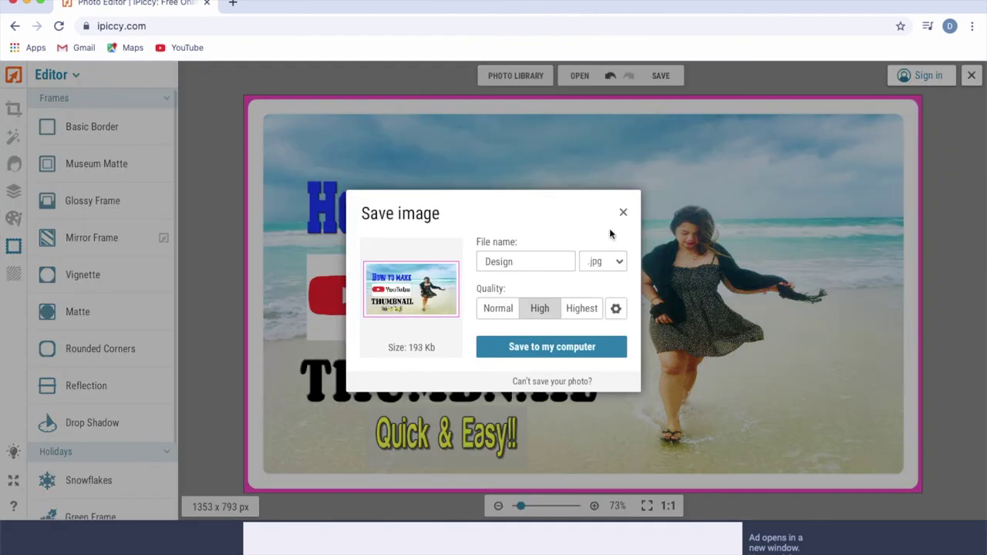
click(581, 349)
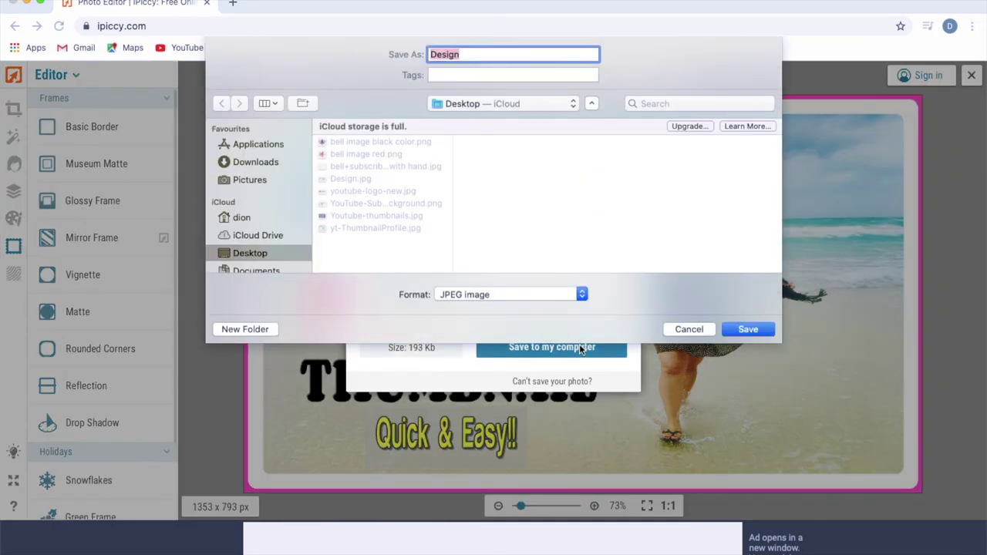
text(Youtube Thumbnail Sample)
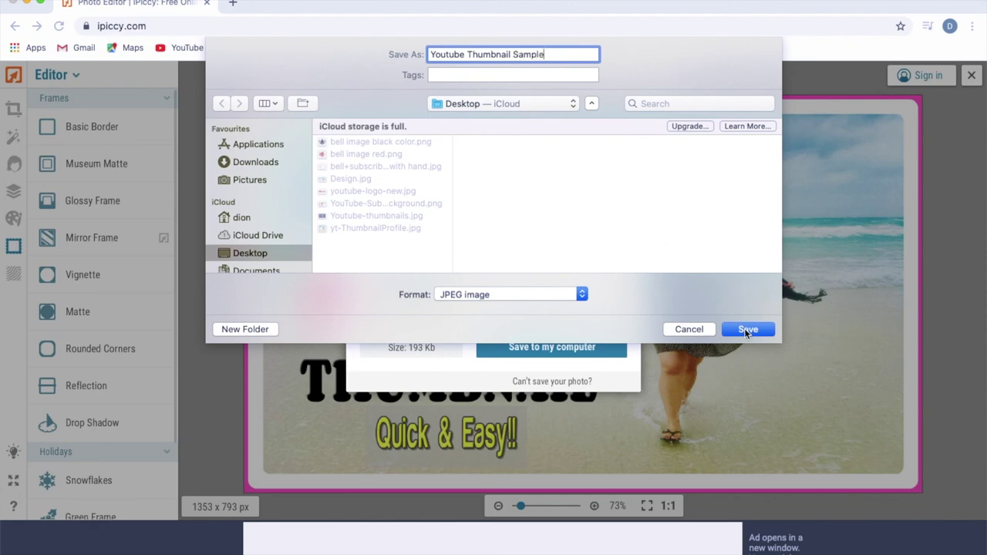
click(746, 331)
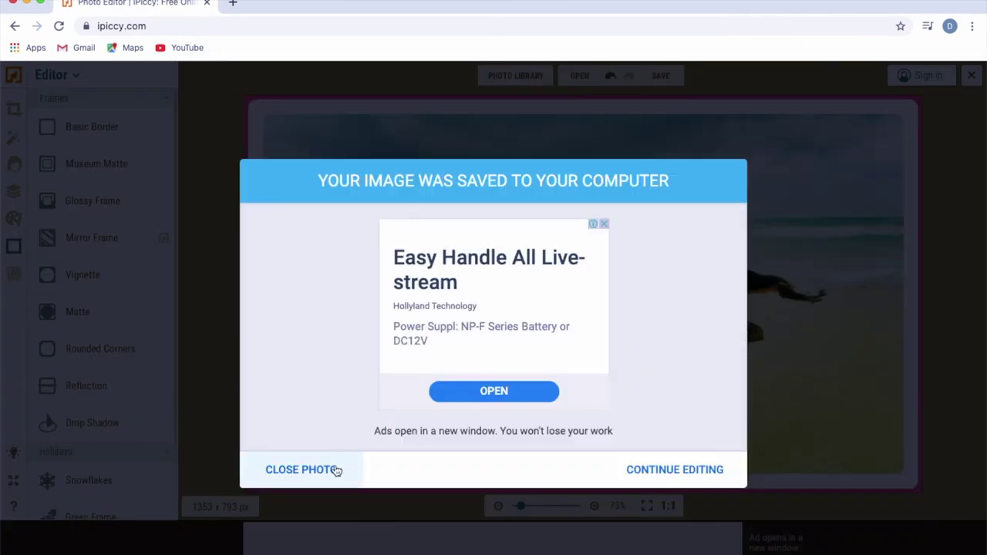
click(701, 472)
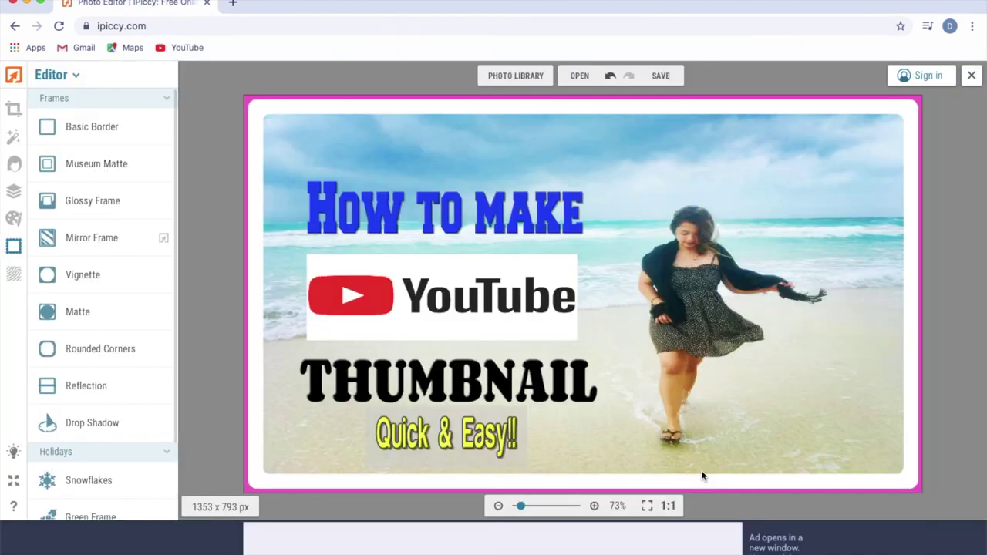
scroll(687, 409, up, 5)
scroll(687, 410, down, 5)
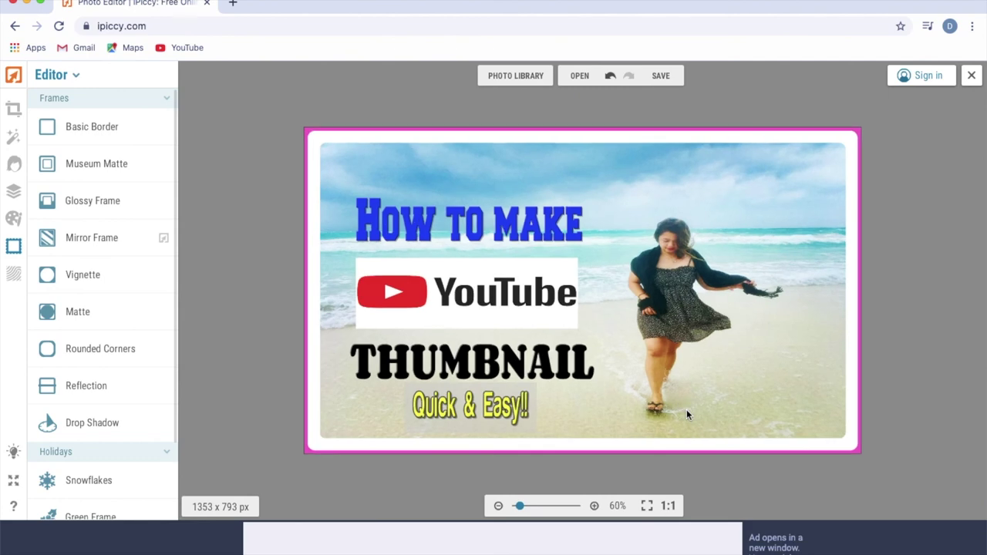
scroll(560, 473, up, 2)
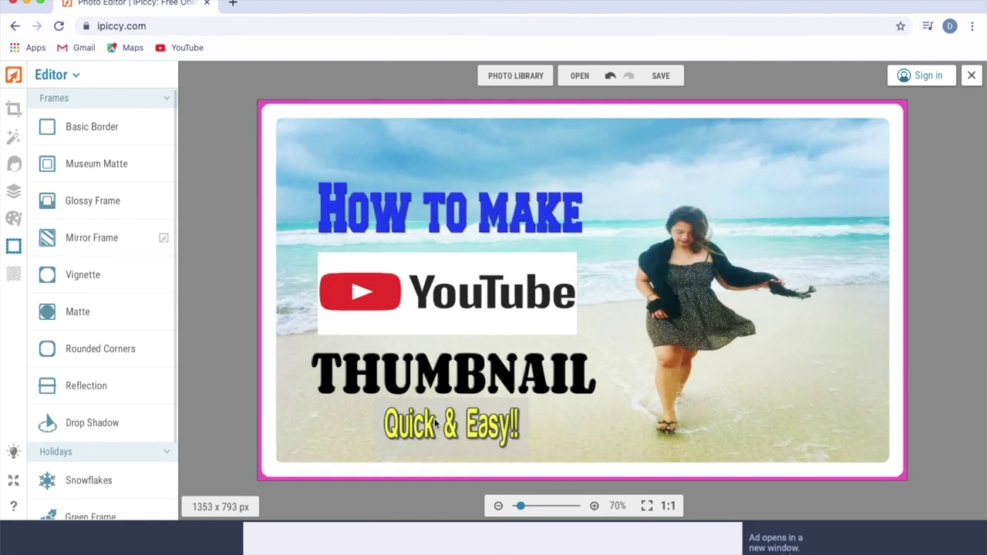
scroll(436, 423, up, 2)
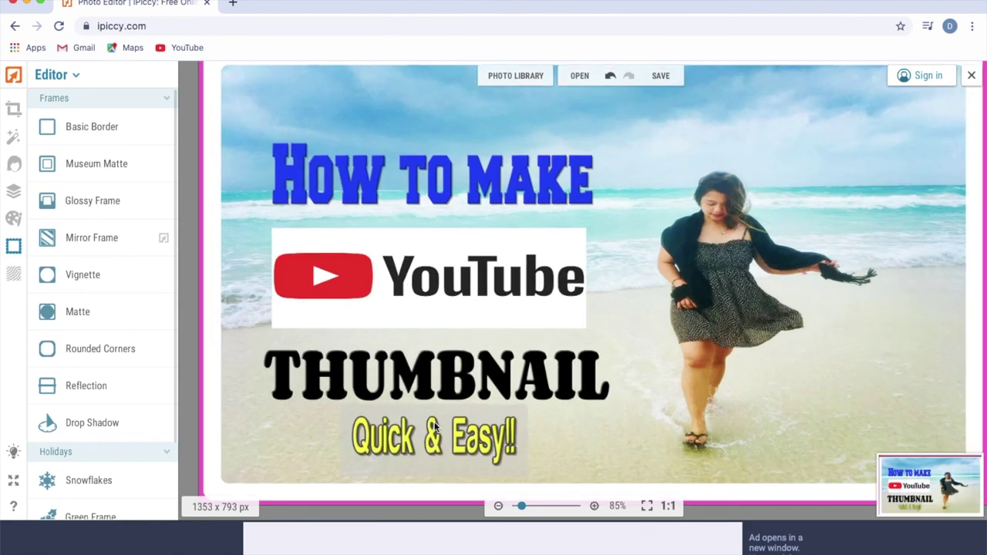
scroll(435, 424, down, 4)
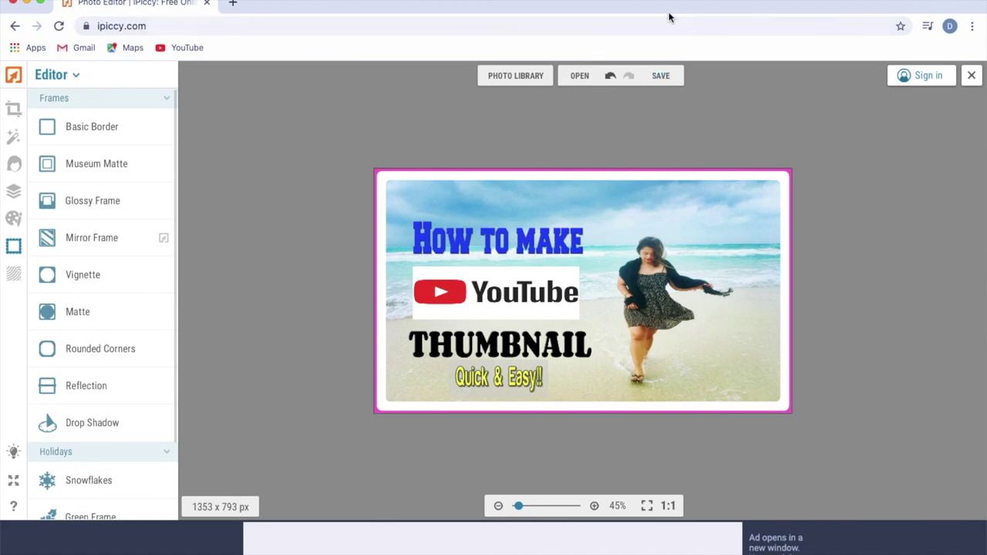